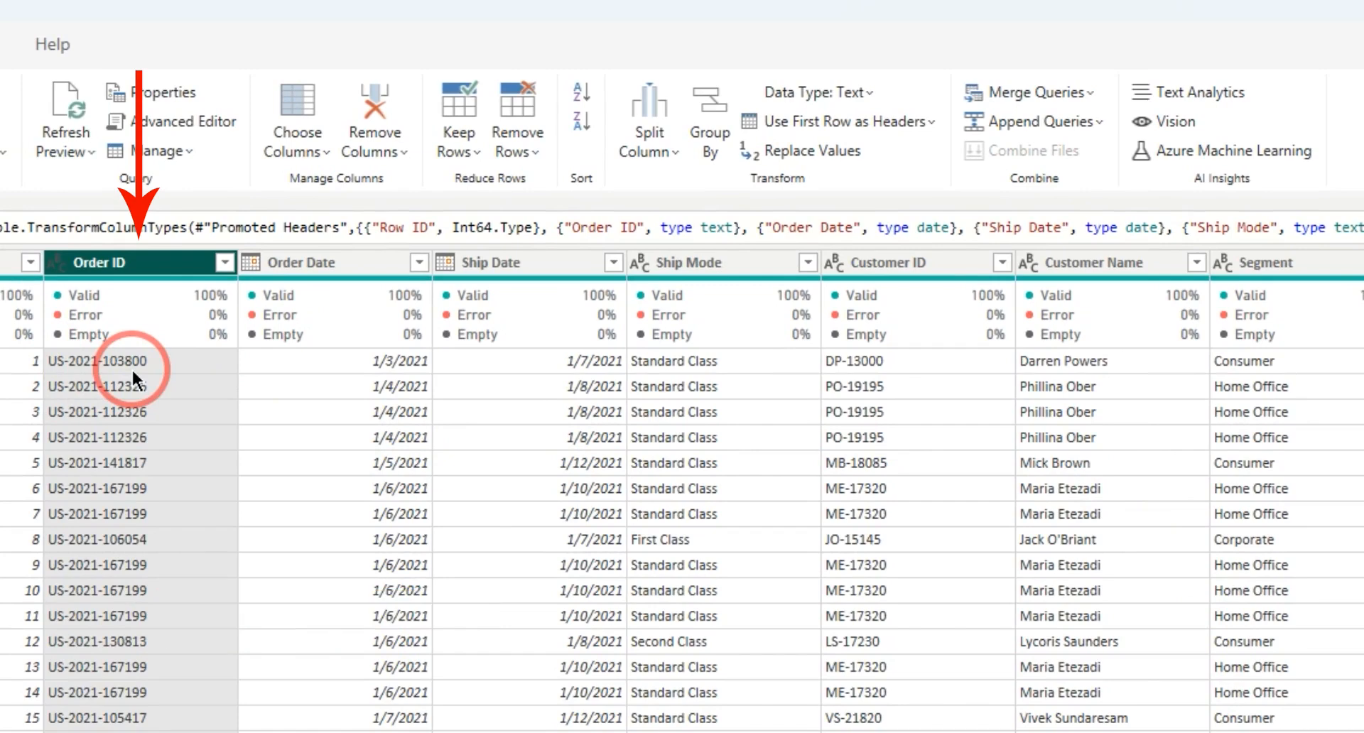
- Split the Order ID column at each occurrence of the custom "-" delimiter into 3 columns, and remove that split again
mouse_move(112, 287)
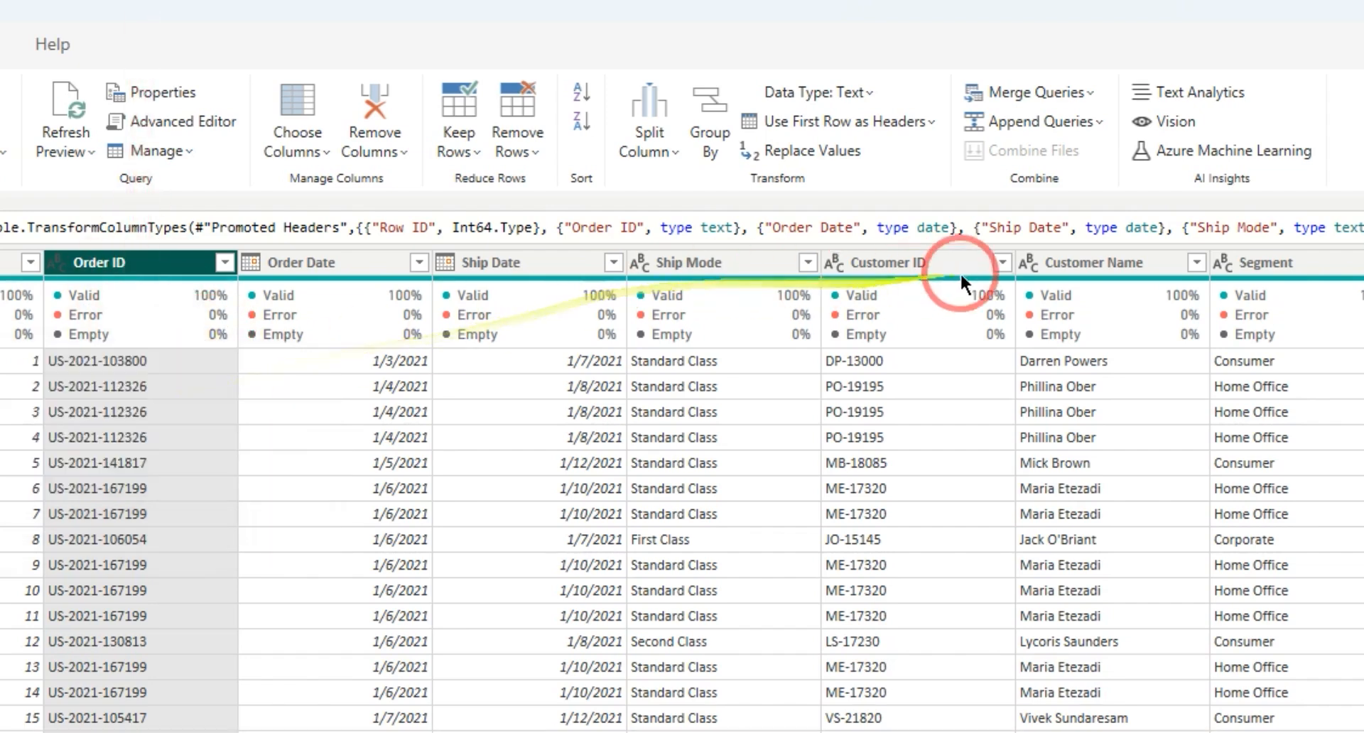
left_click(665, 146)
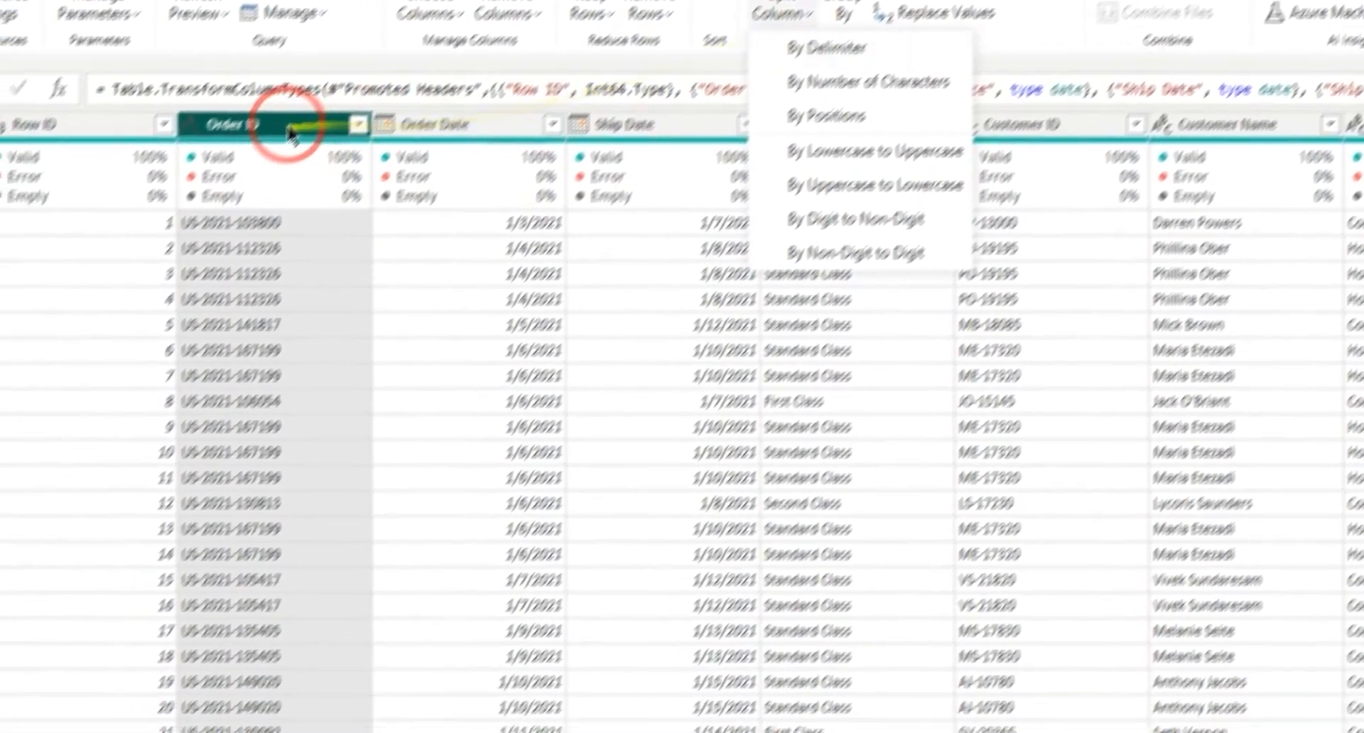
left_click(288, 132)
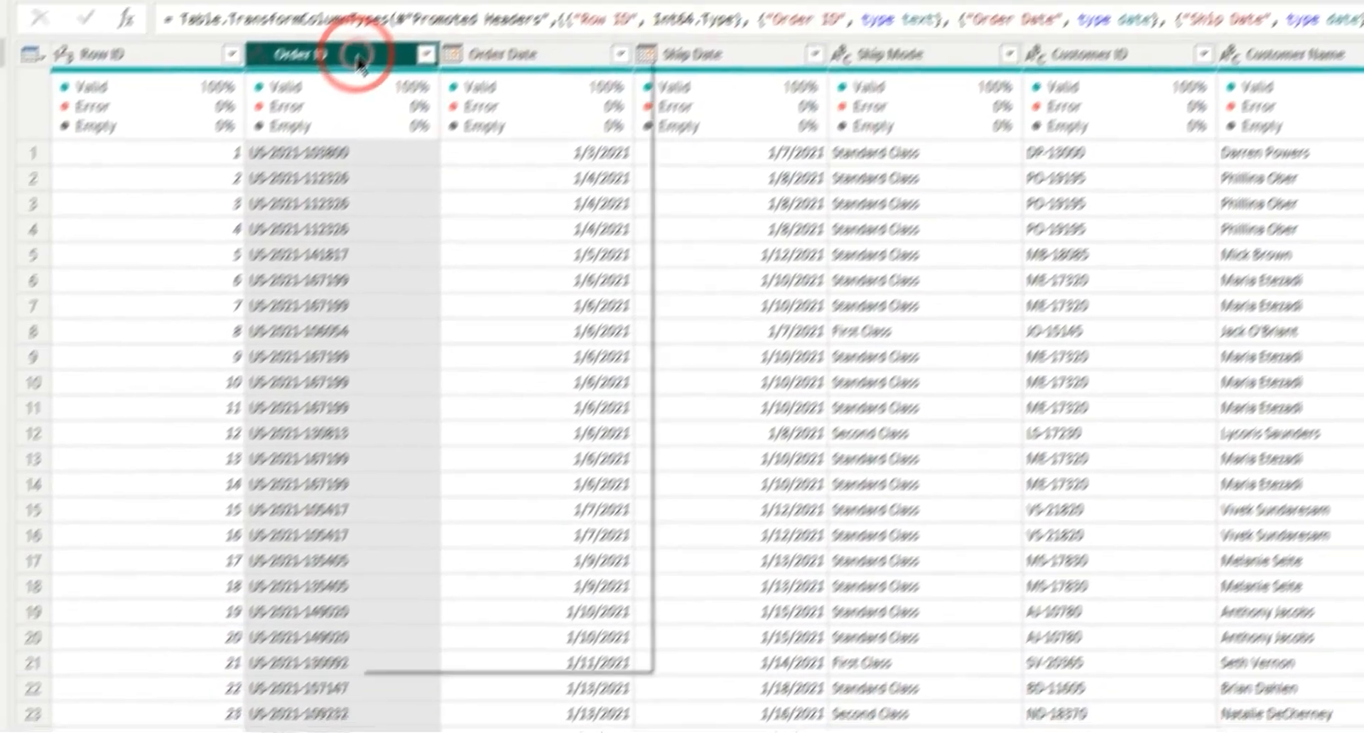
right_click(292, 129)
mouse_move(521, 400)
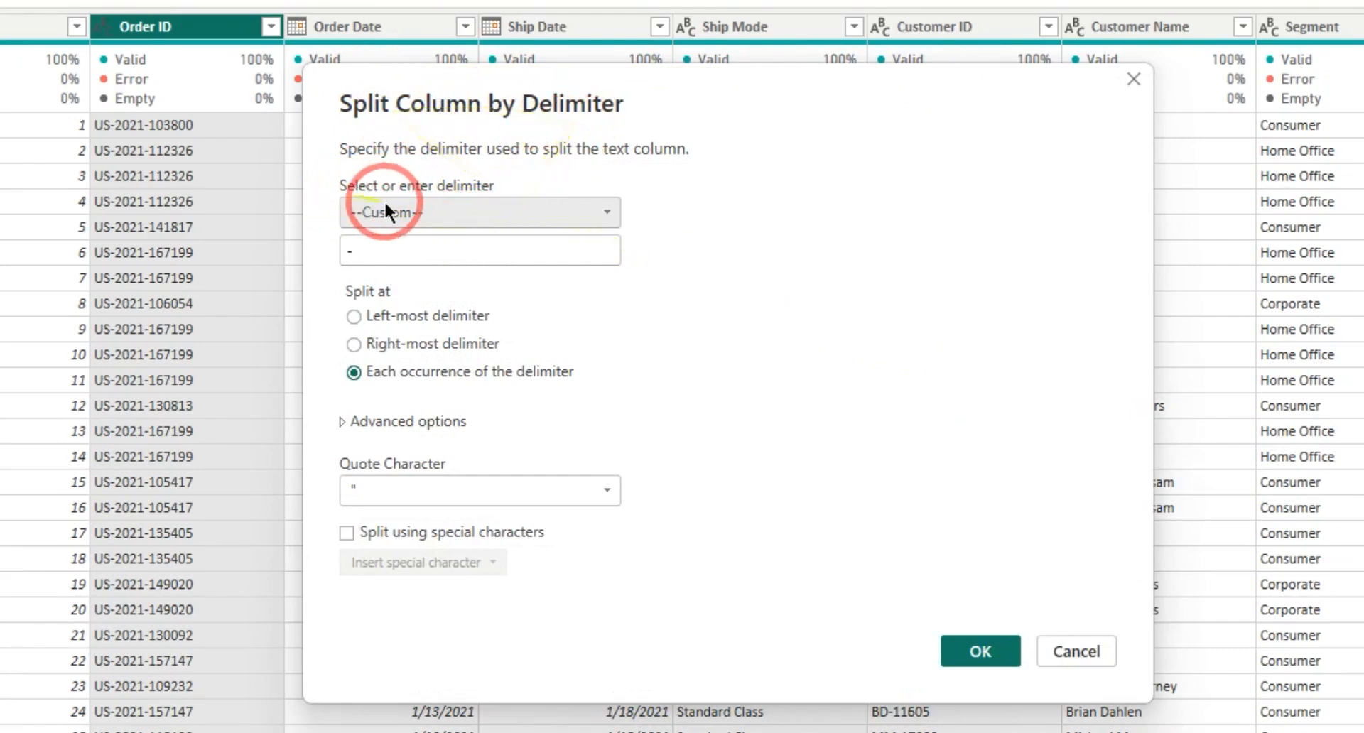
left_click(438, 210)
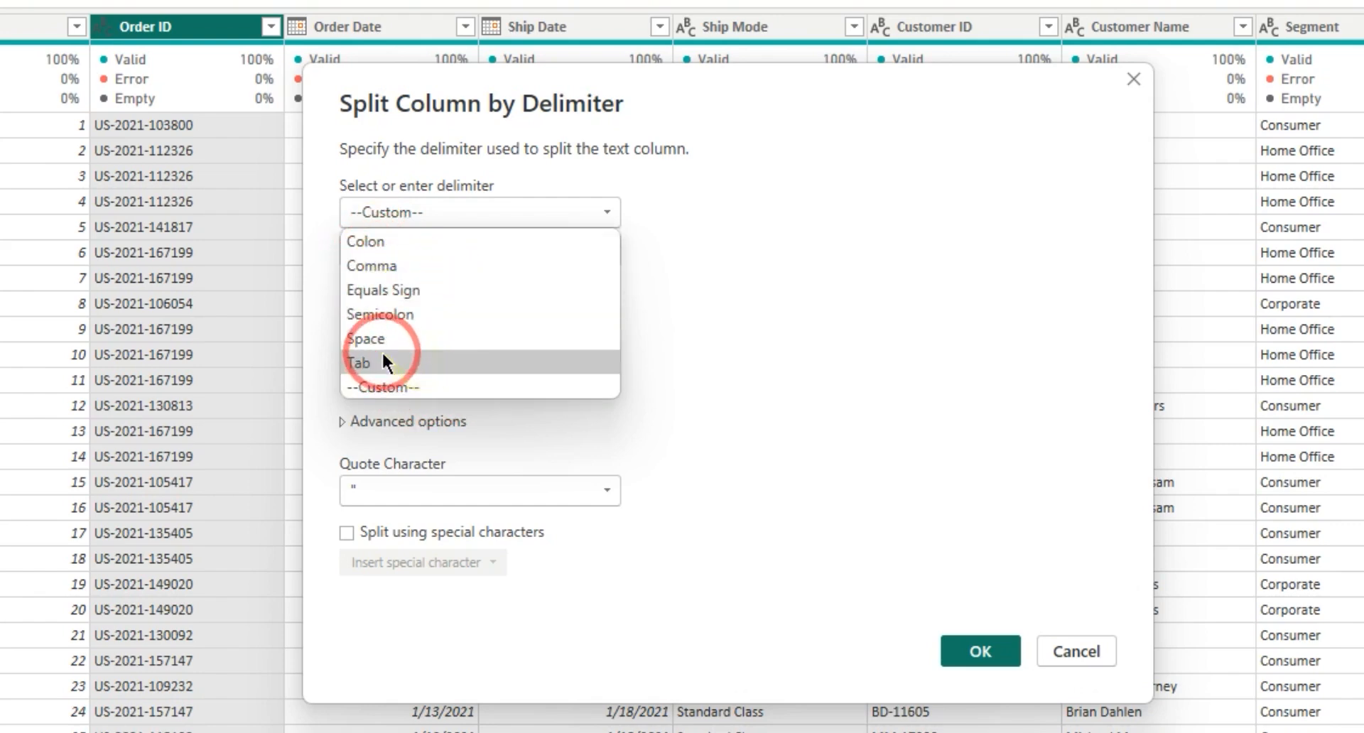
left_click(381, 387)
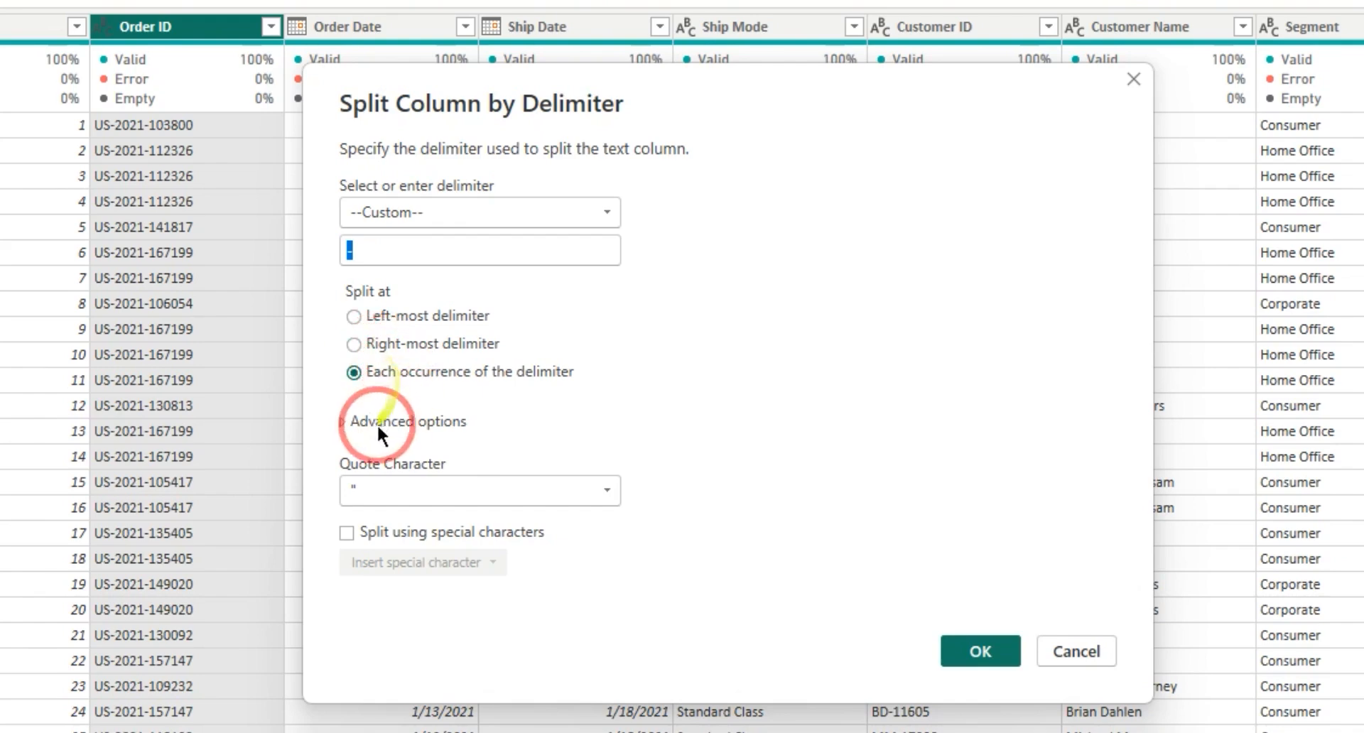
left_click(349, 425)
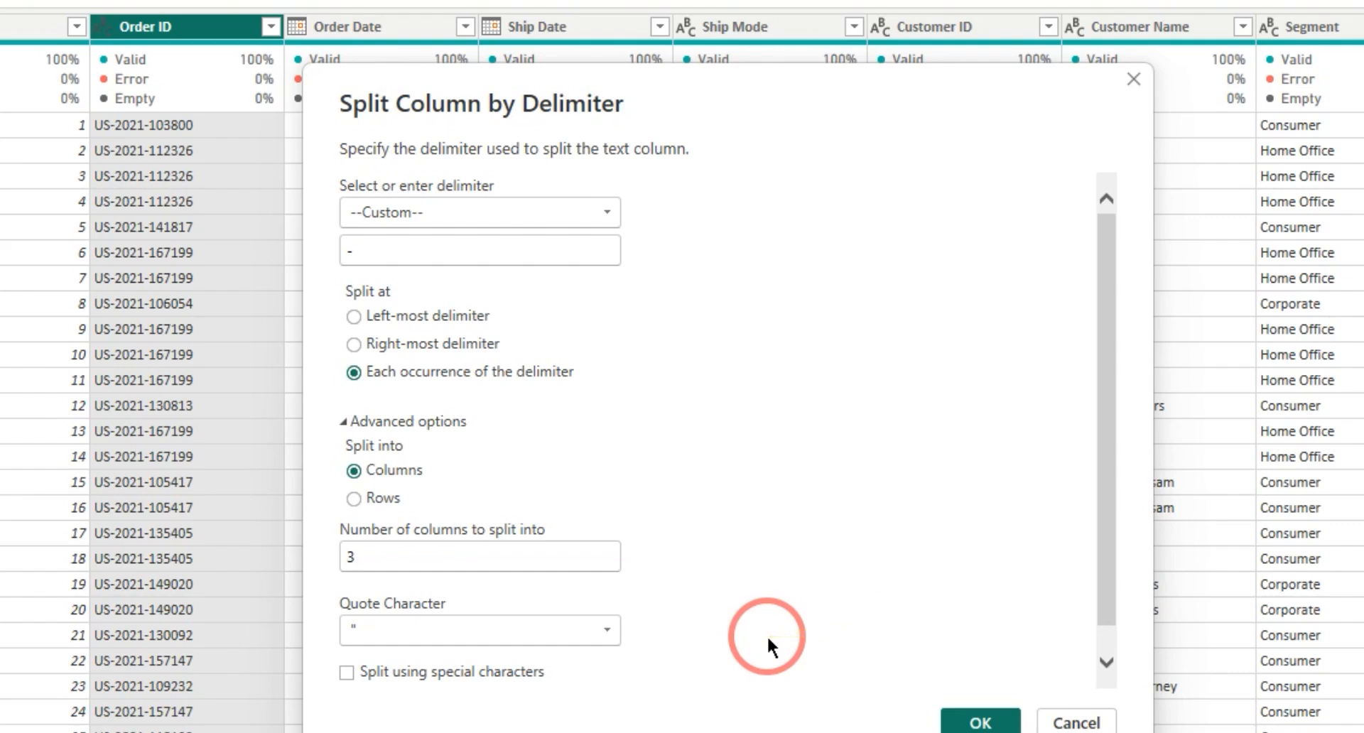
left_click(982, 722)
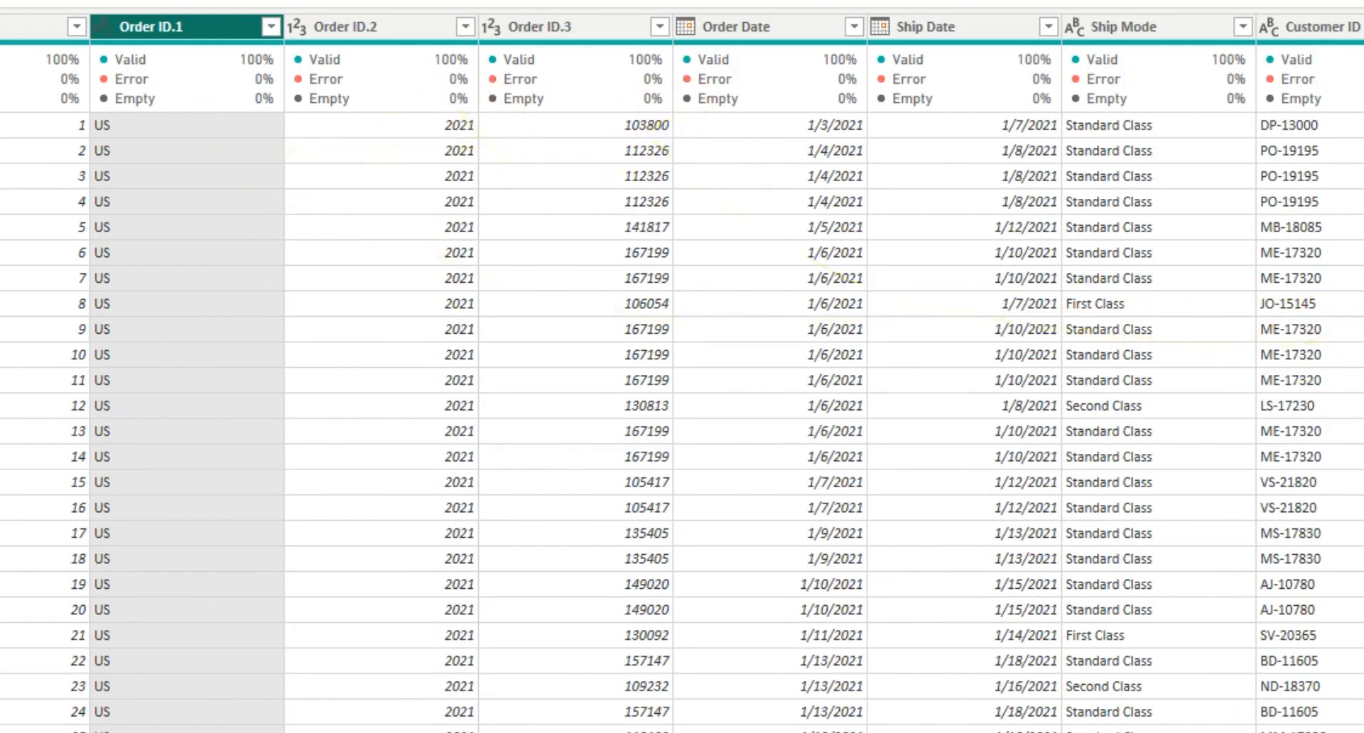
left_click(1363, 363)
left_click(1363, 356)
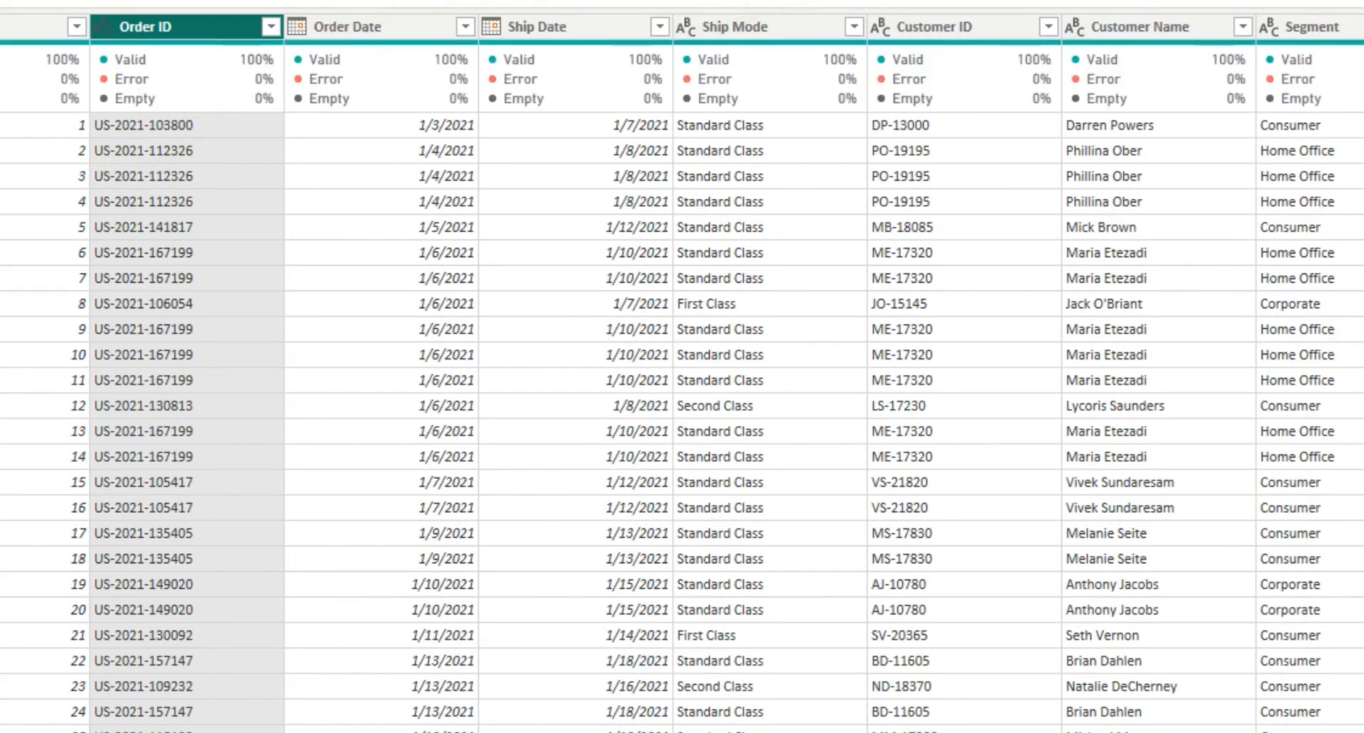
- Split the Order ID column at each "-" delimiter into only 2 columns, and remove that split again
left_click(691, 2)
left_click(717, 2)
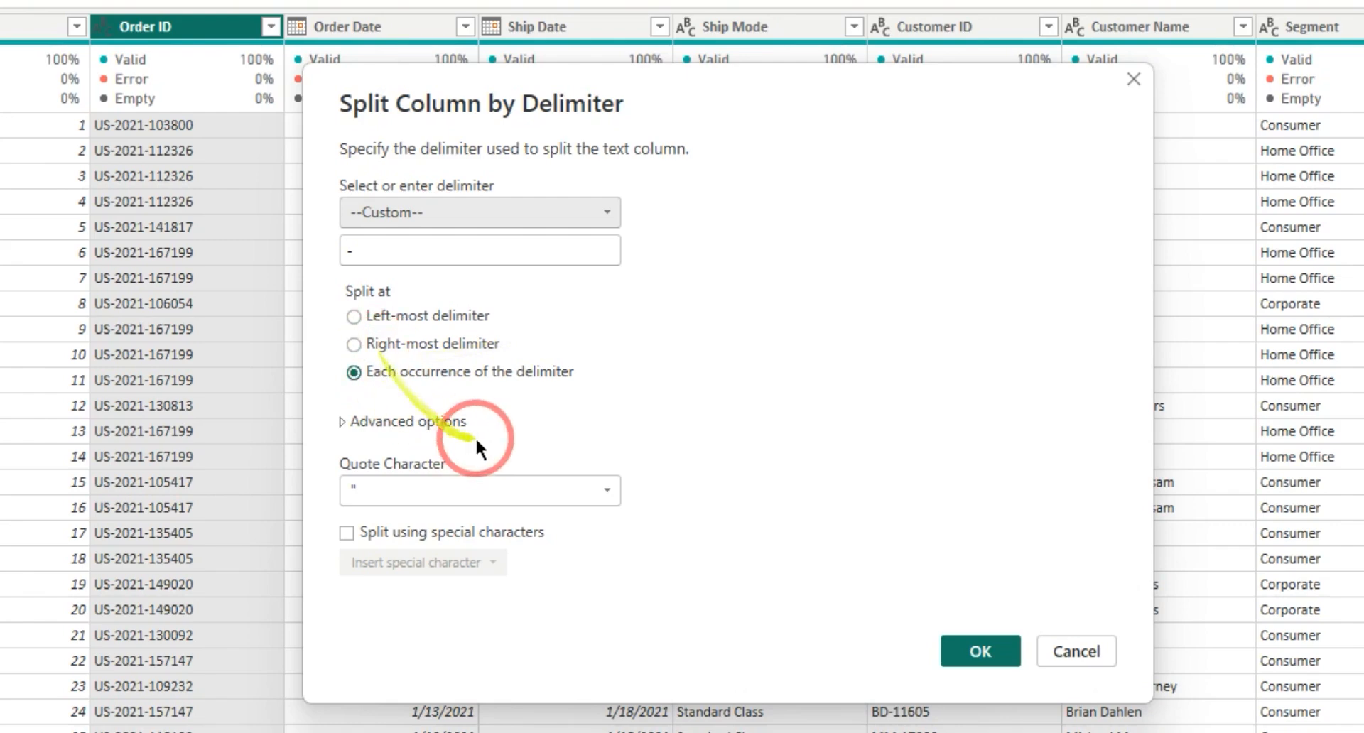
left_click(381, 420)
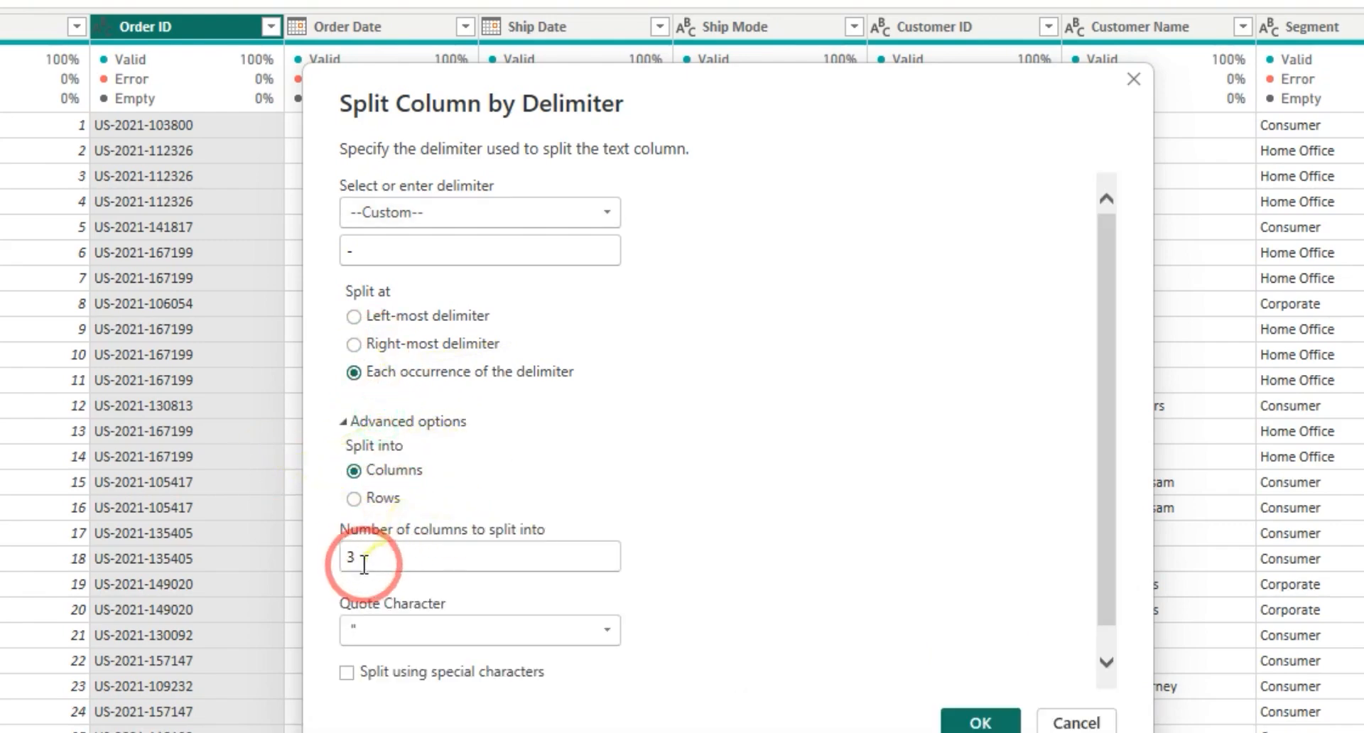
left_click_drag(364, 561, 289, 560)
type("2")
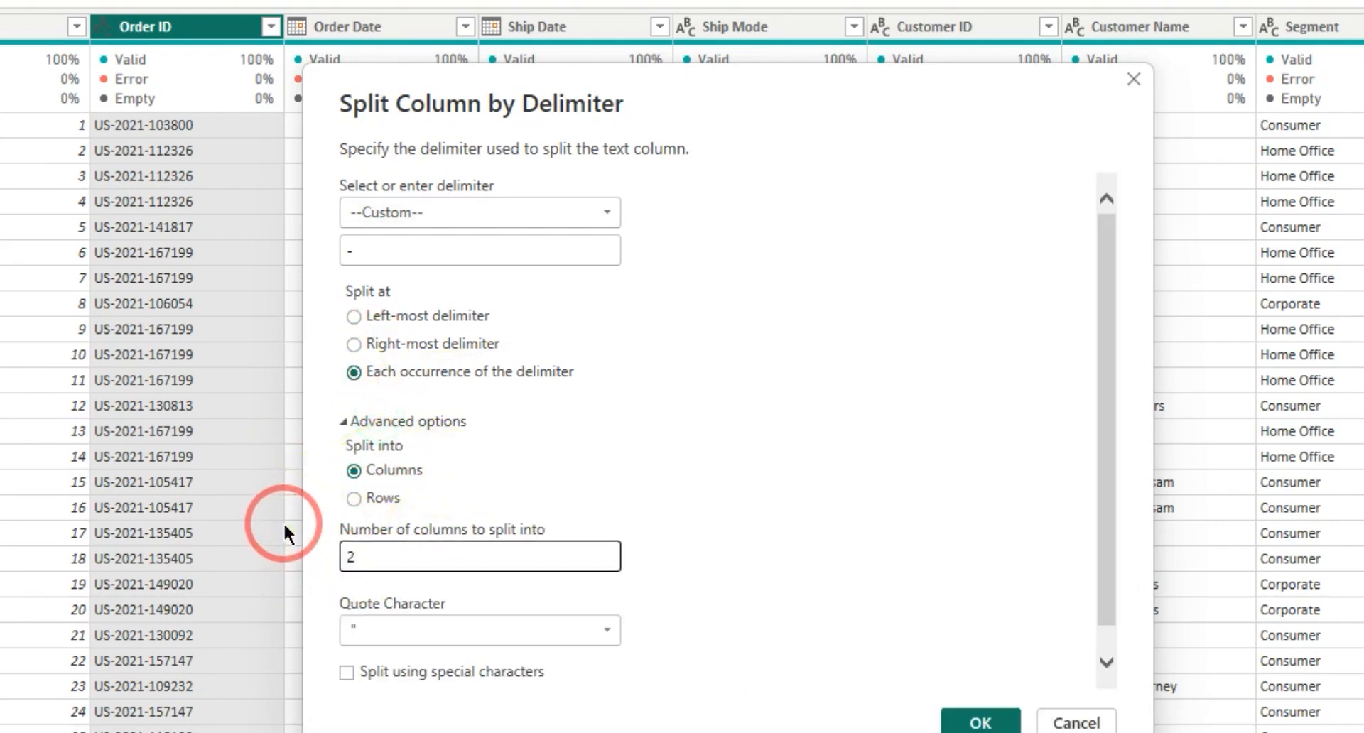
left_click(979, 722)
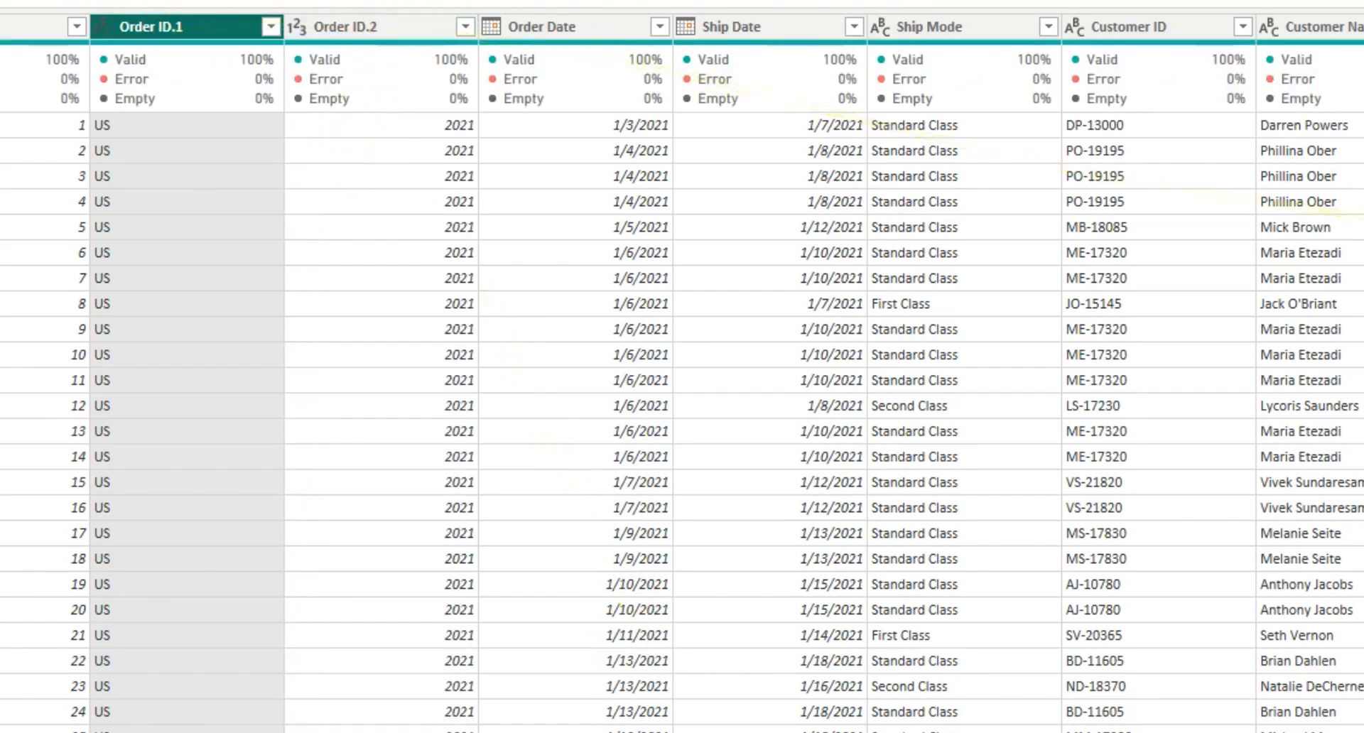
left_click(1363, 349)
left_click(1363, 348)
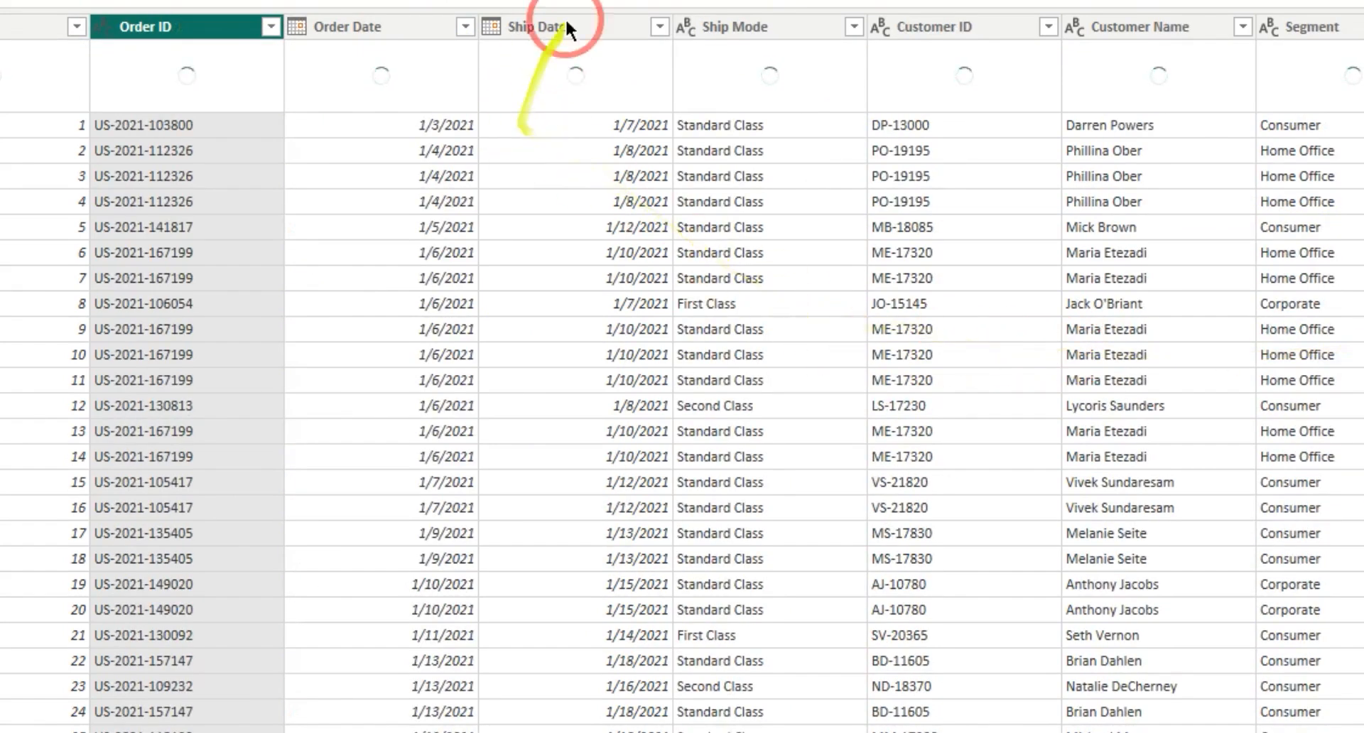
- Split the Order ID column by delimiter at the right-most "-"
left_click(689, 1)
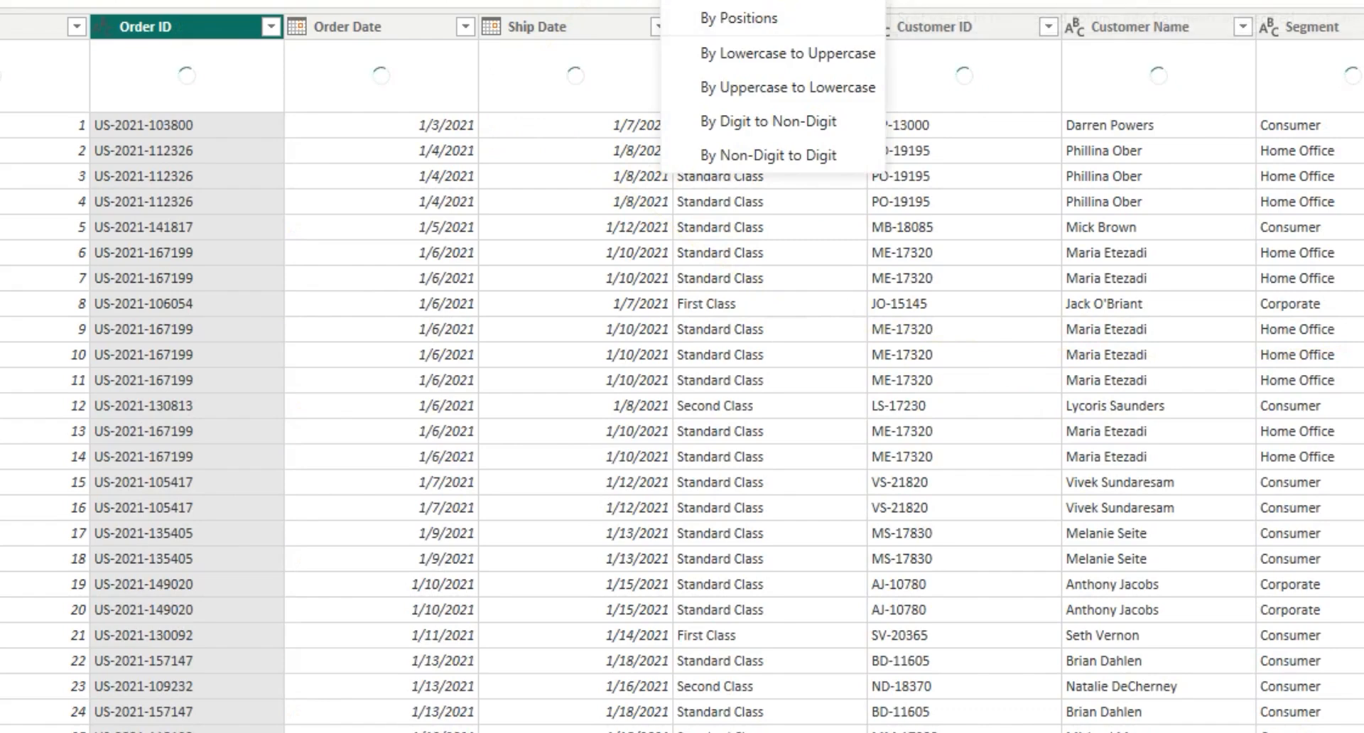
left_click(739, 0)
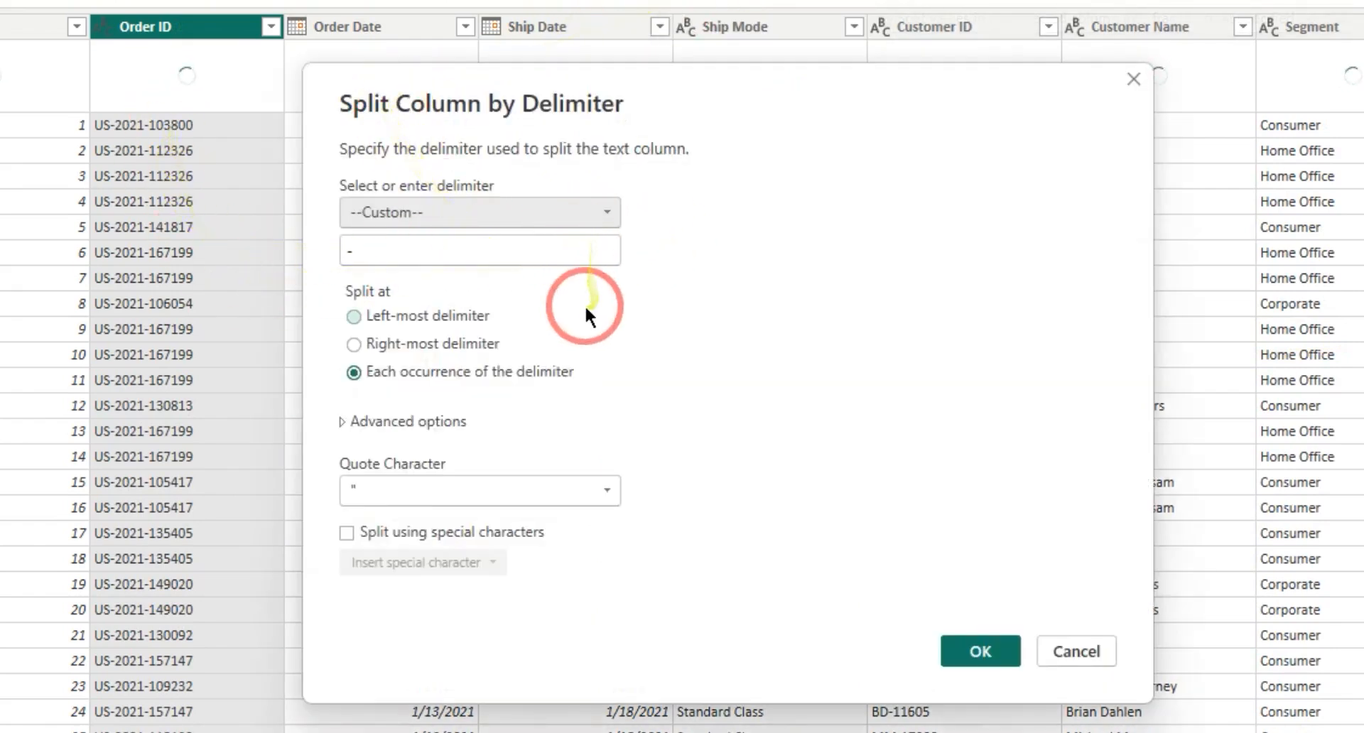
left_click(397, 343)
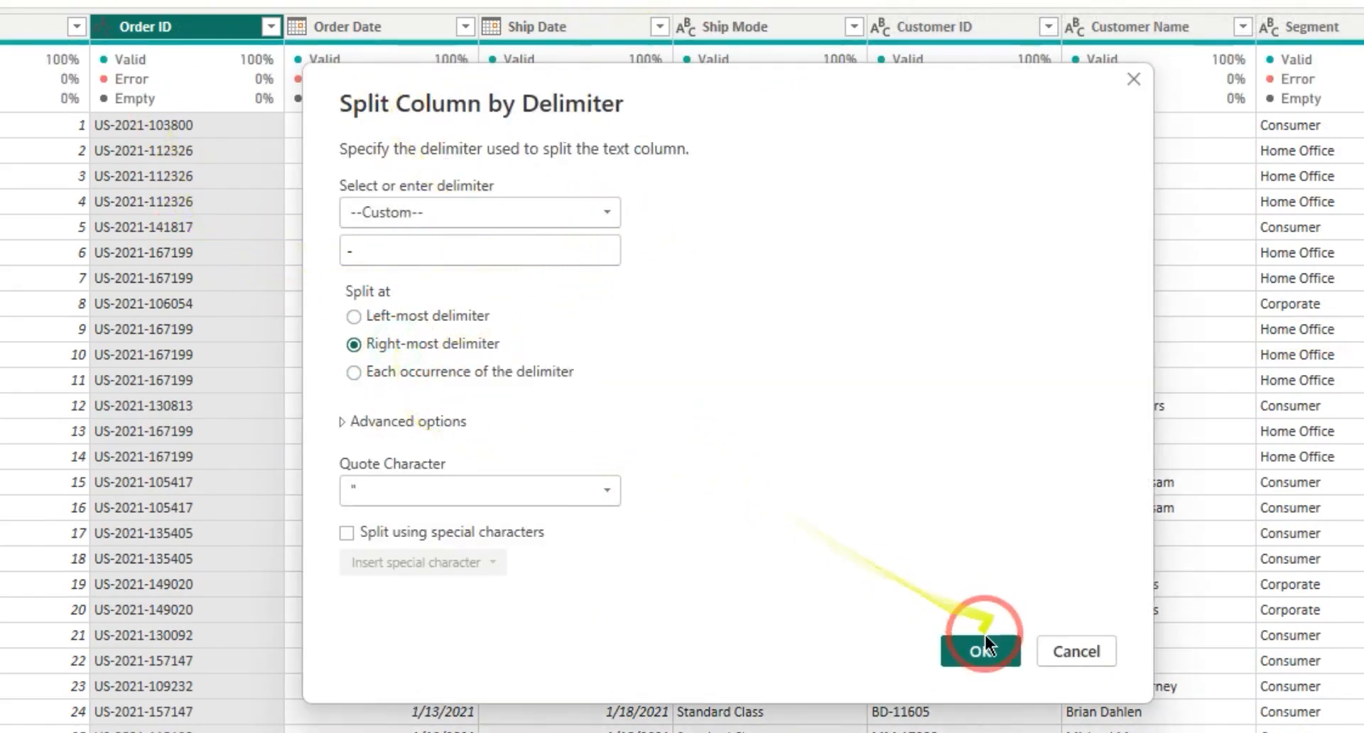
left_click(983, 648)
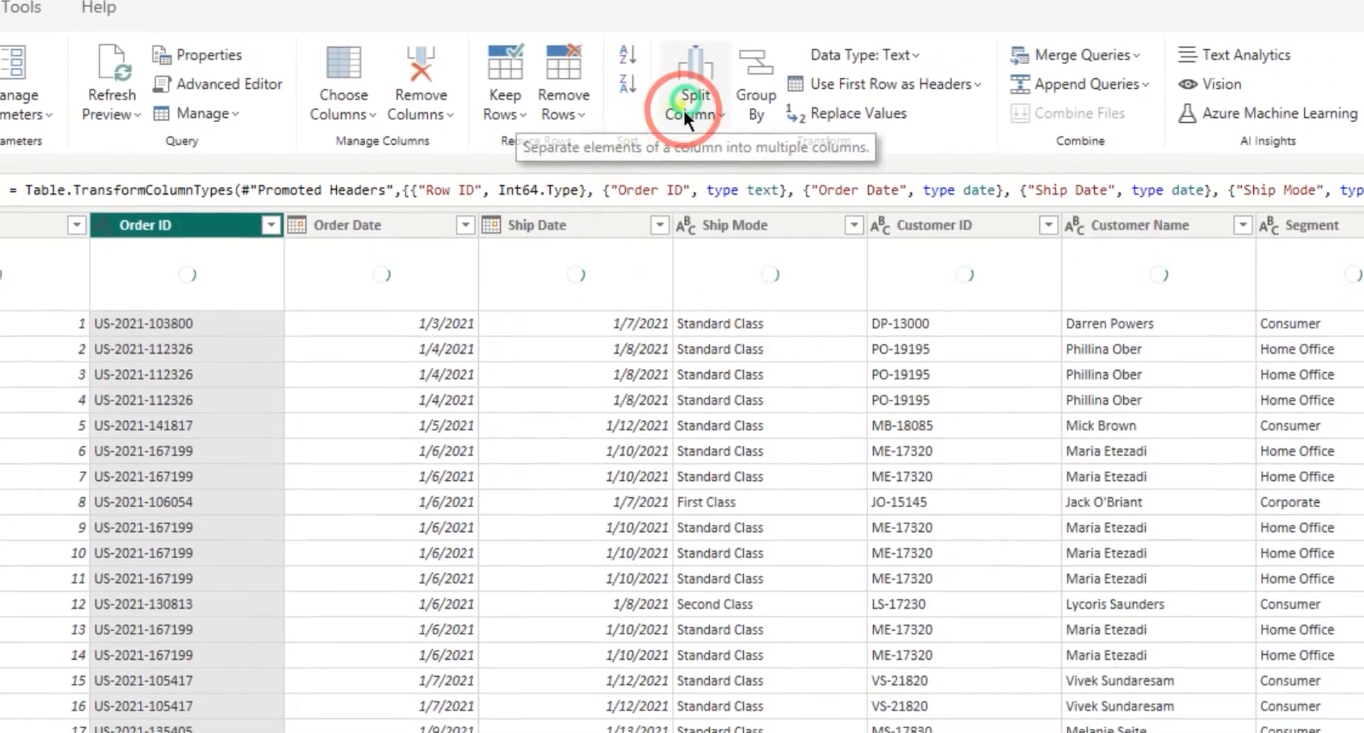
- Split the Order ID column by 6 characters, once, as far right as possible, and remove that split again
left_click(692, 118)
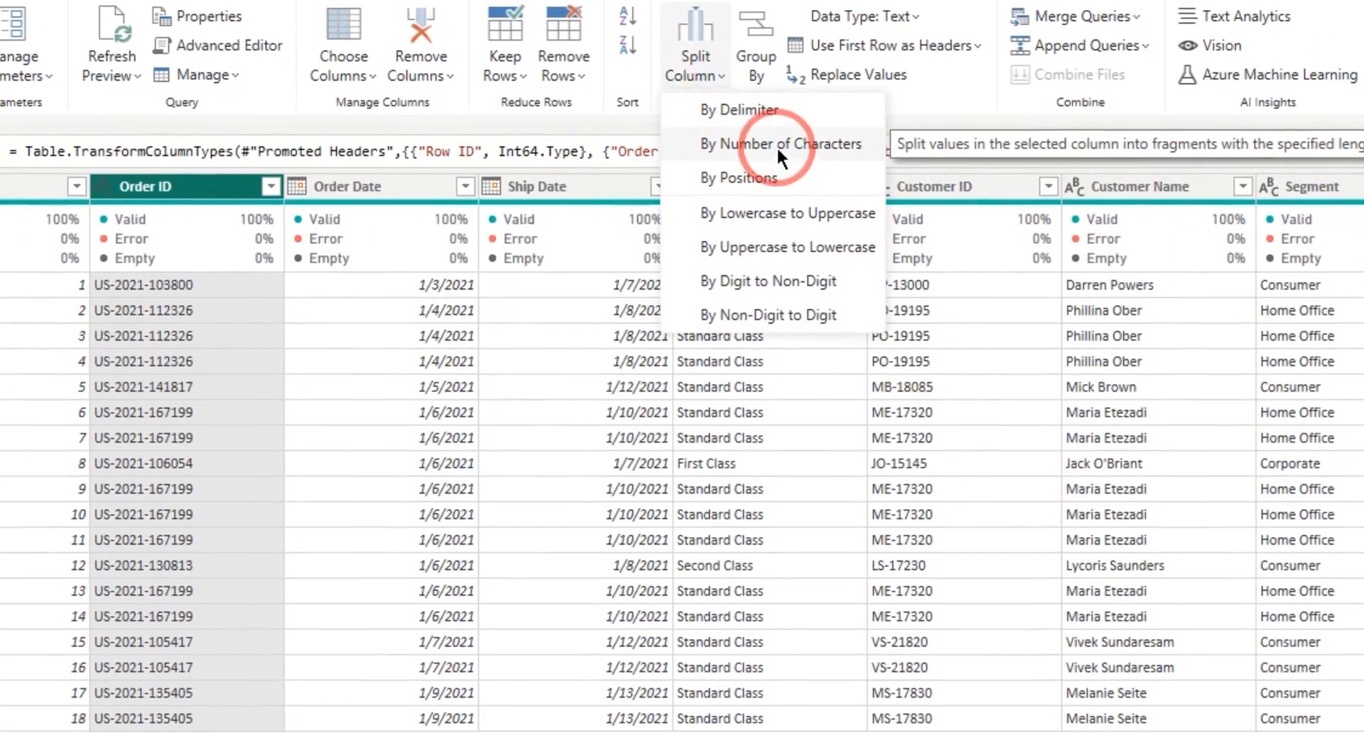
left_click(776, 146)
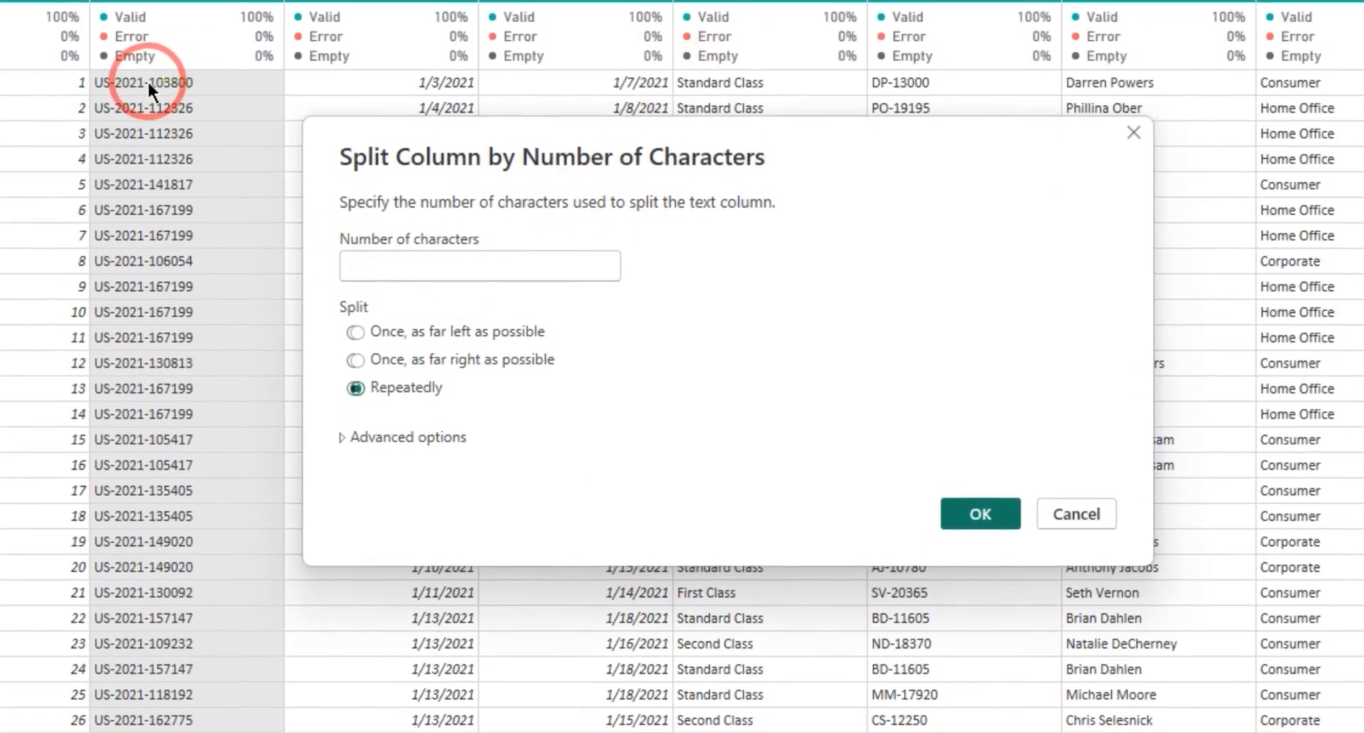
type("6")
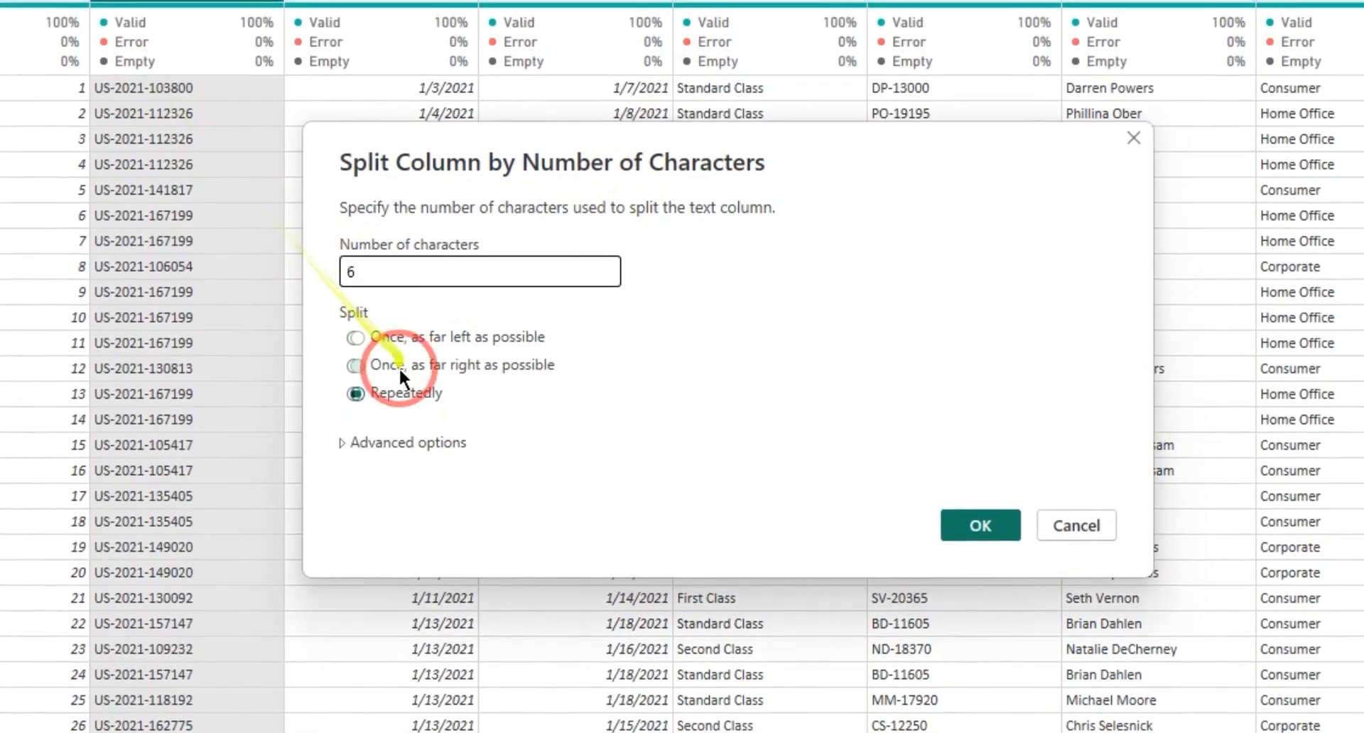
left_click(355, 368)
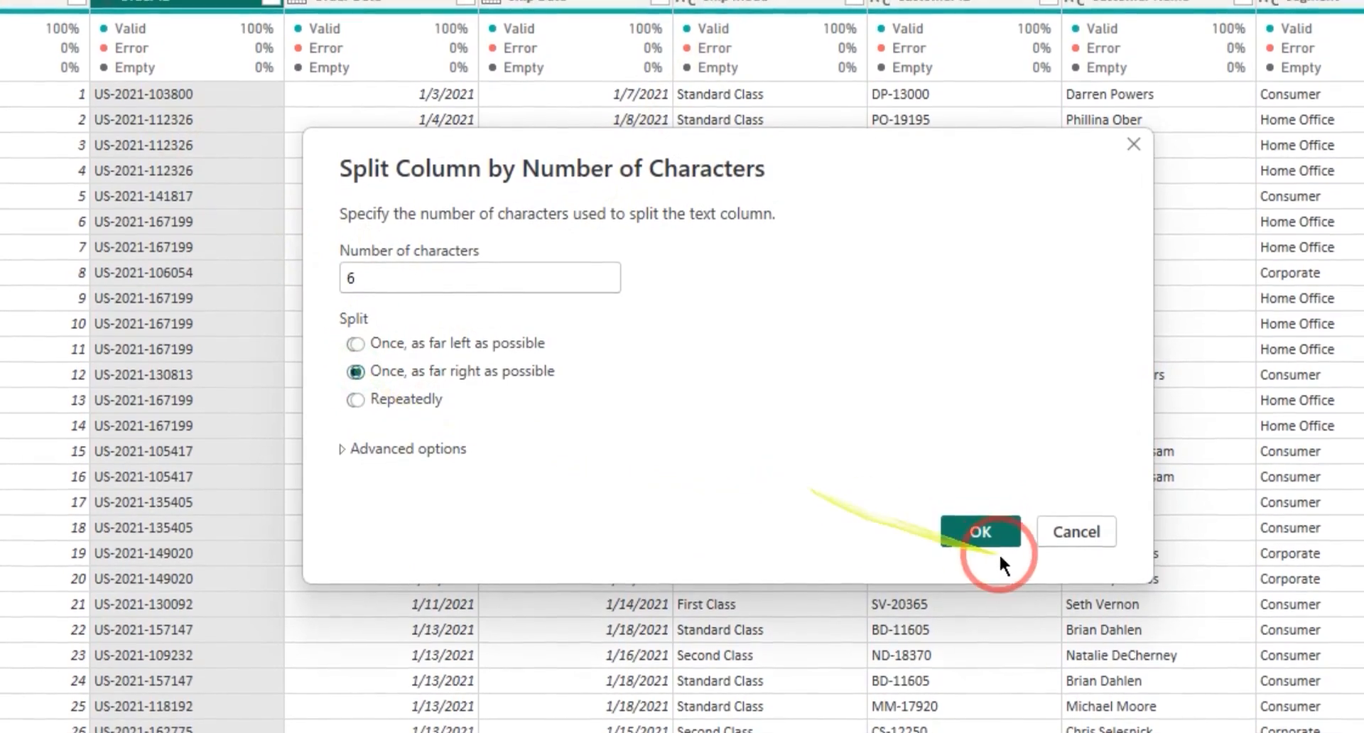
left_click(991, 527)
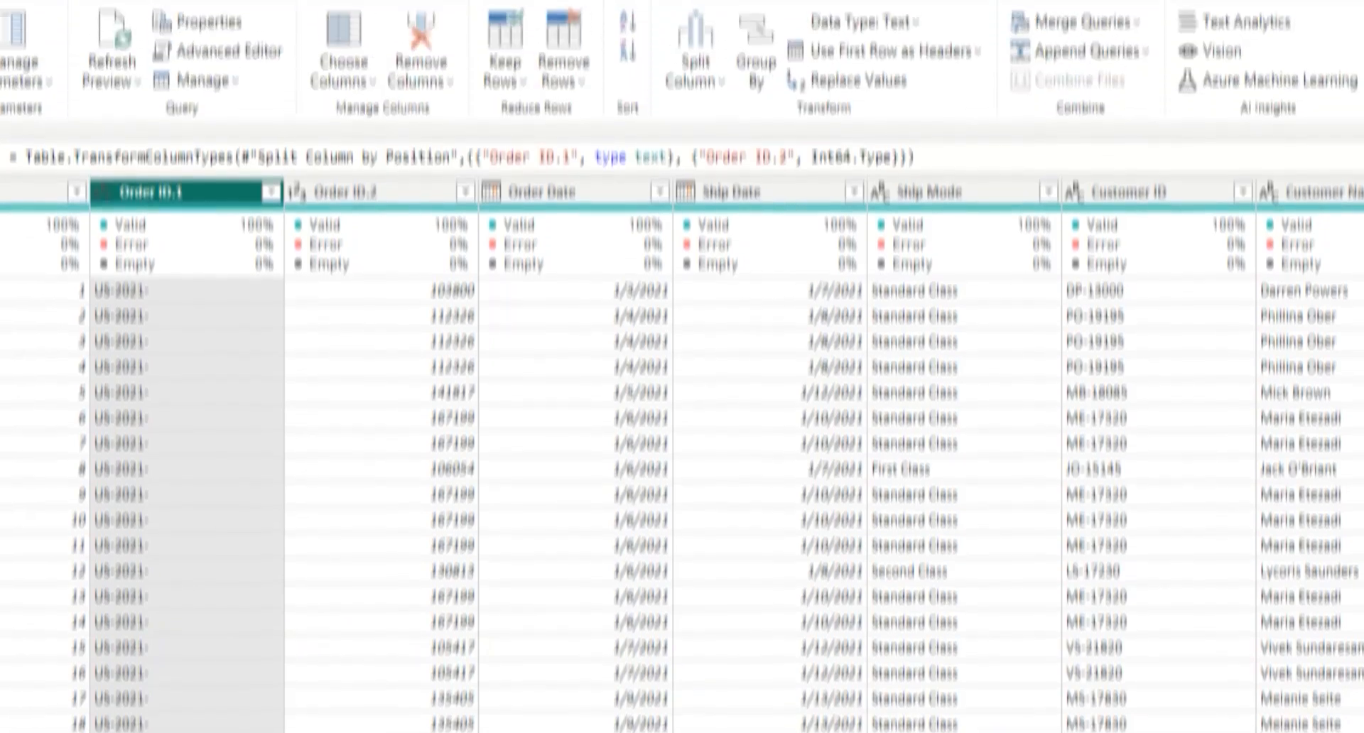
left_click(1363, 613)
left_click(1362, 596)
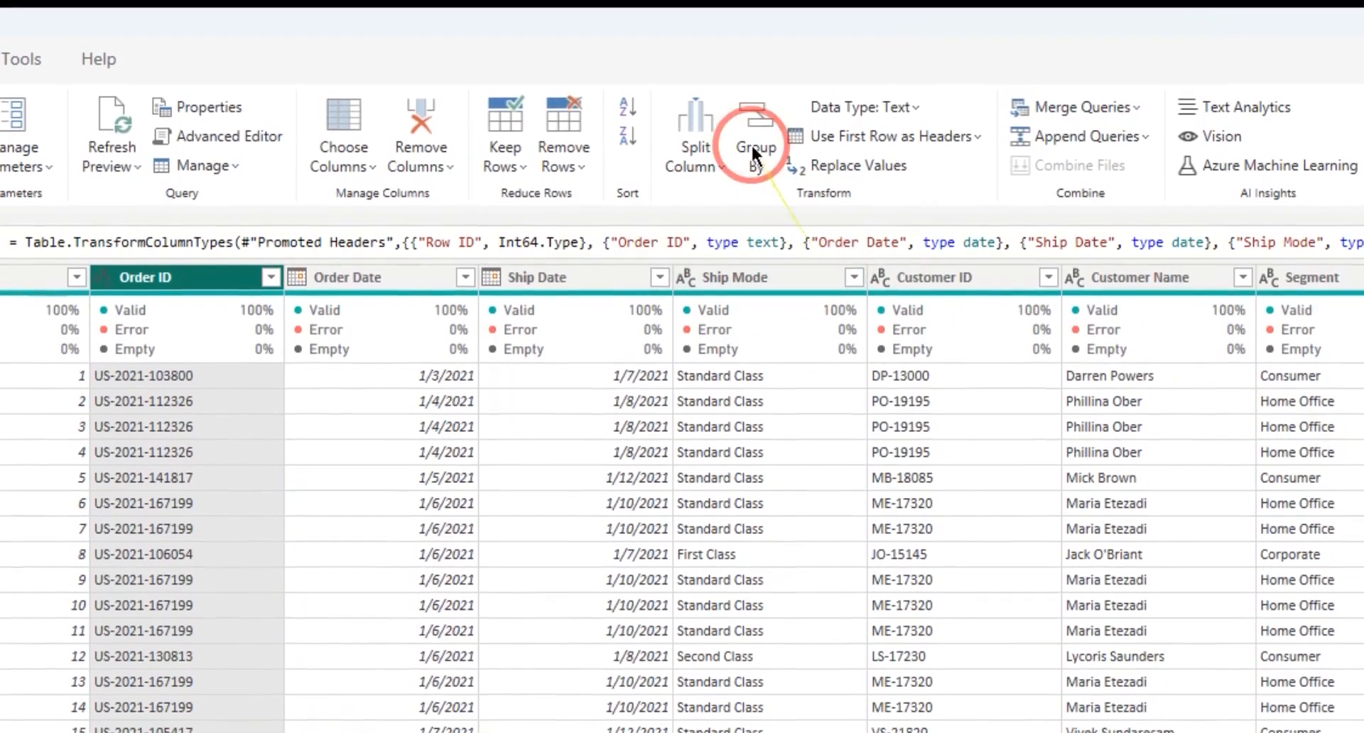
- Split the Order ID column by positions 0, 2 and 8
left_click(714, 159)
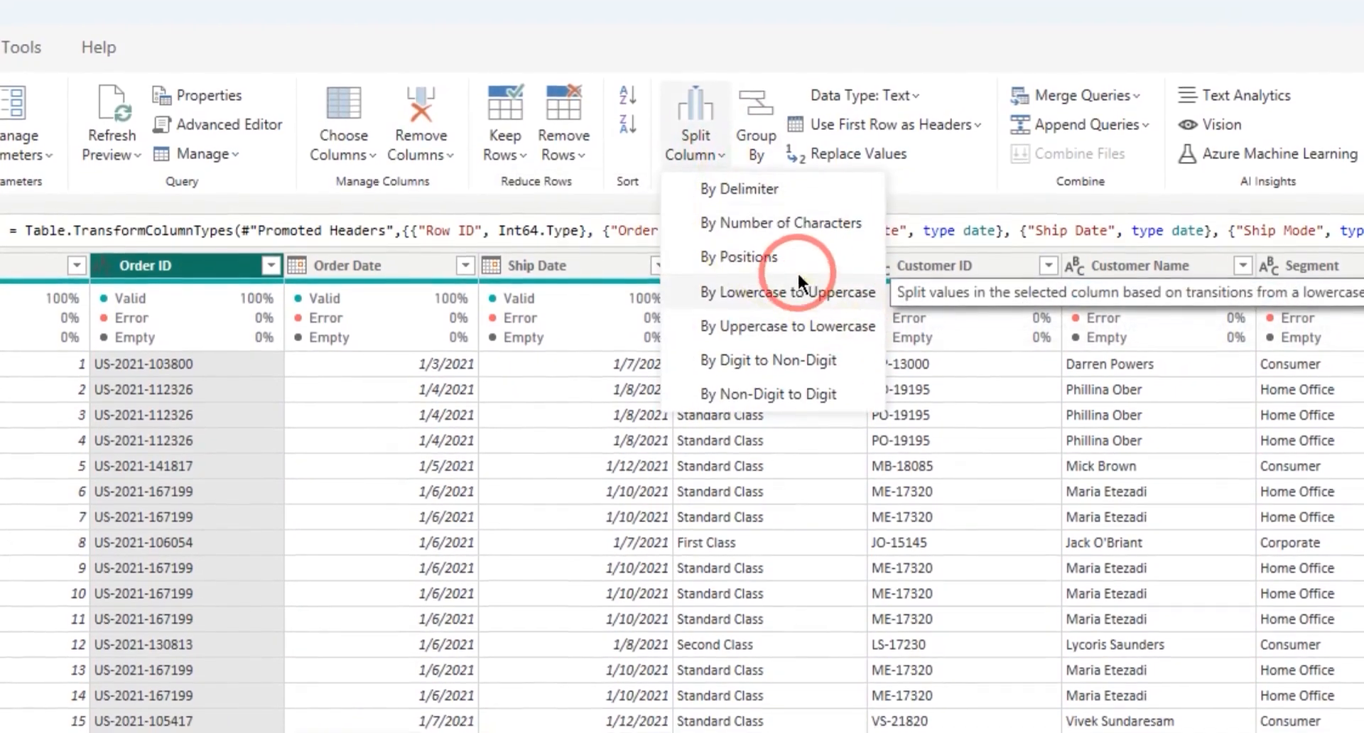
left_click(737, 253)
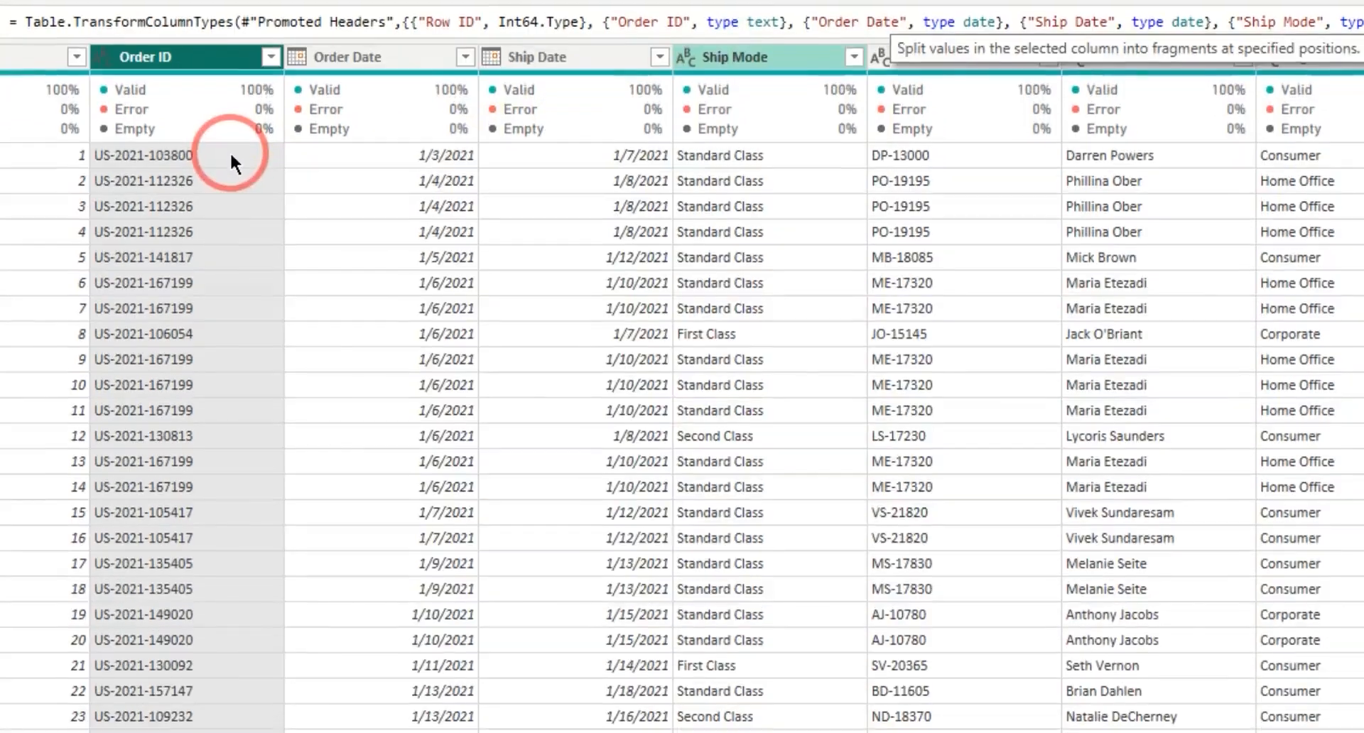
left_click_drag(384, 399, 178, 427)
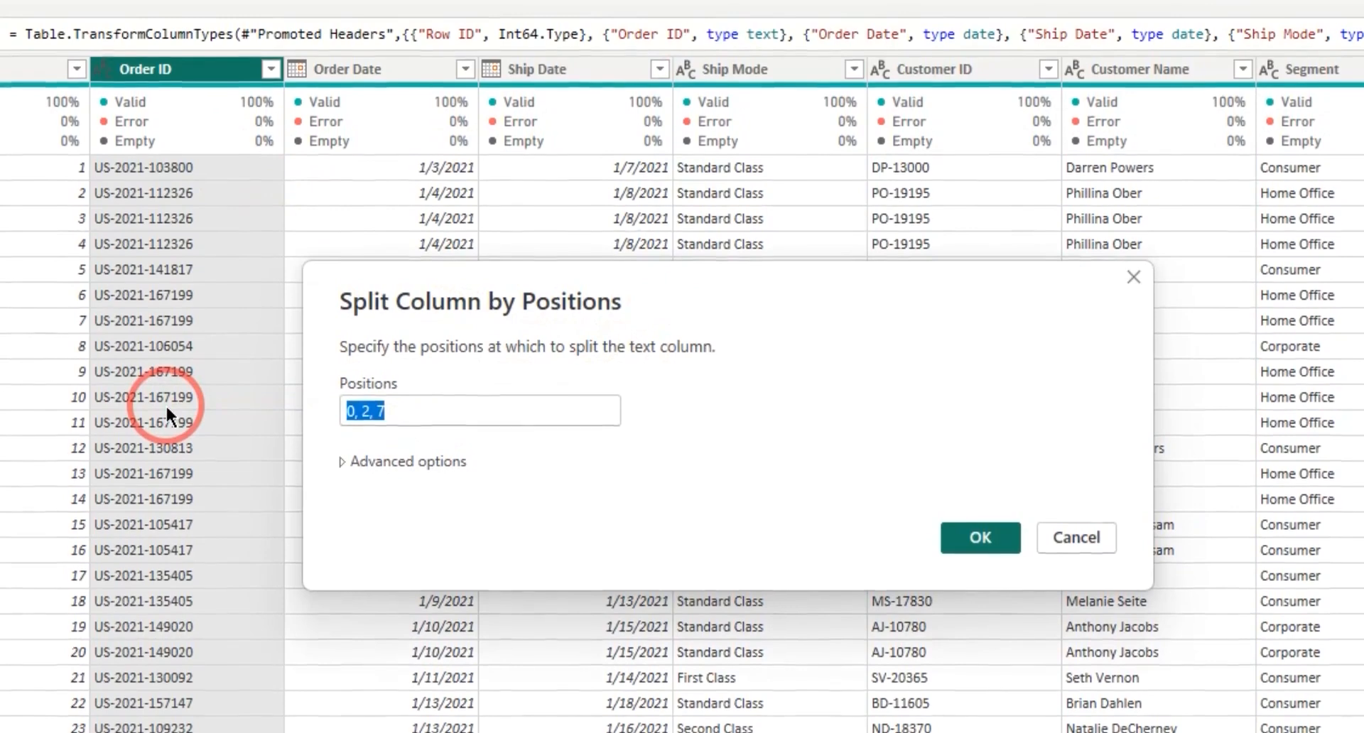
type("0")
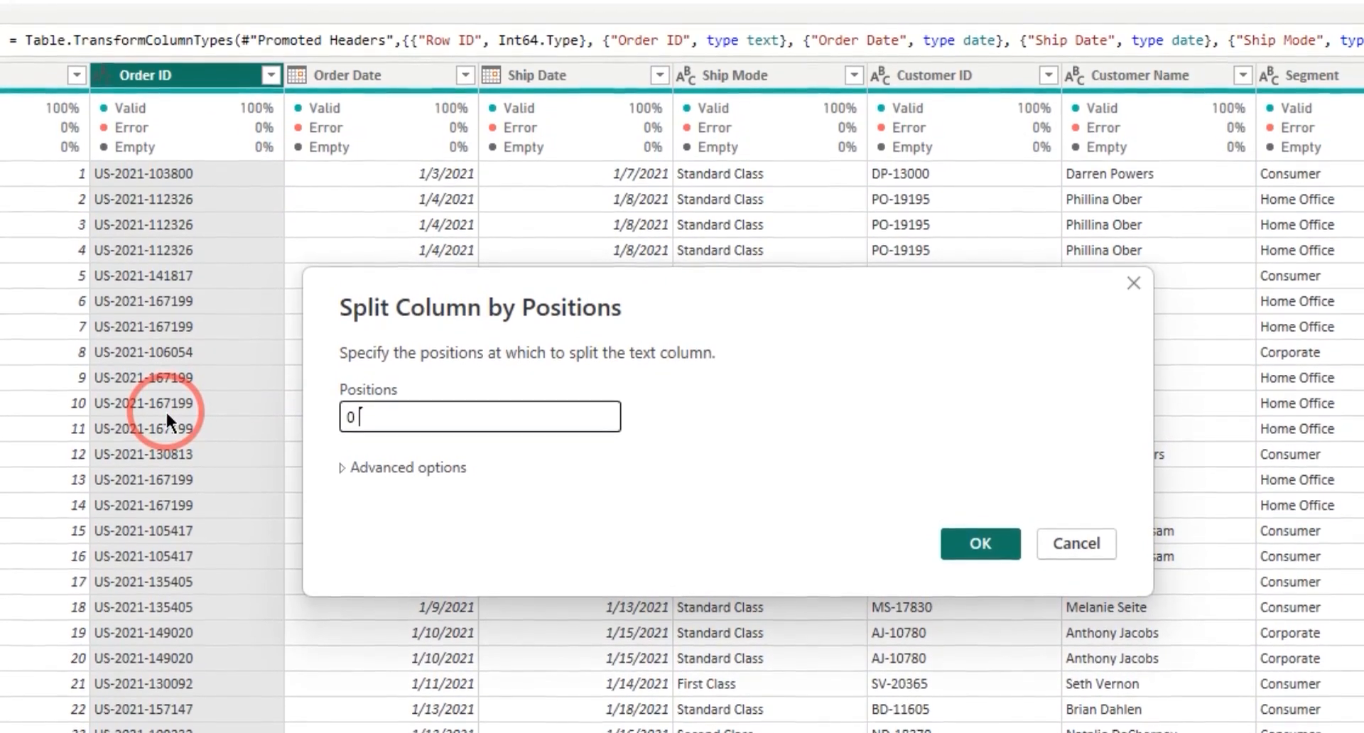
type(",2")
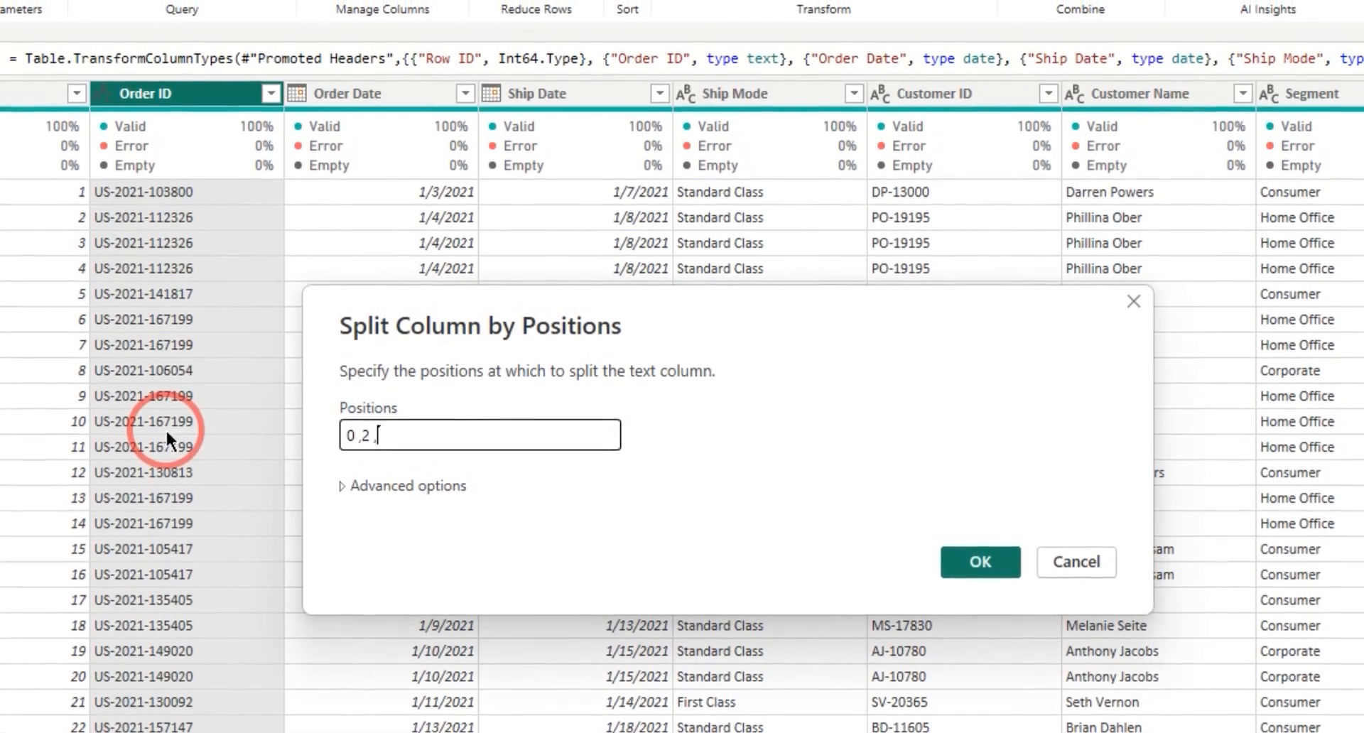
type(",")
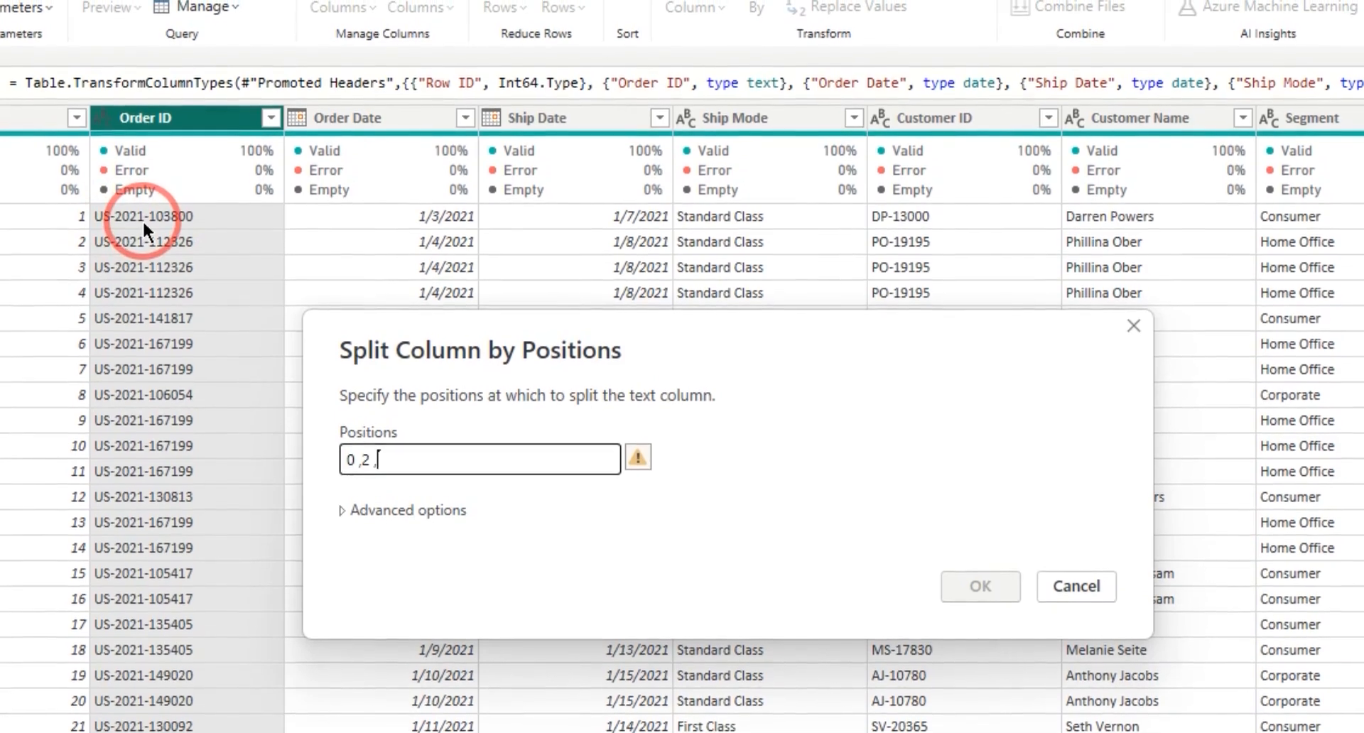
type("8")
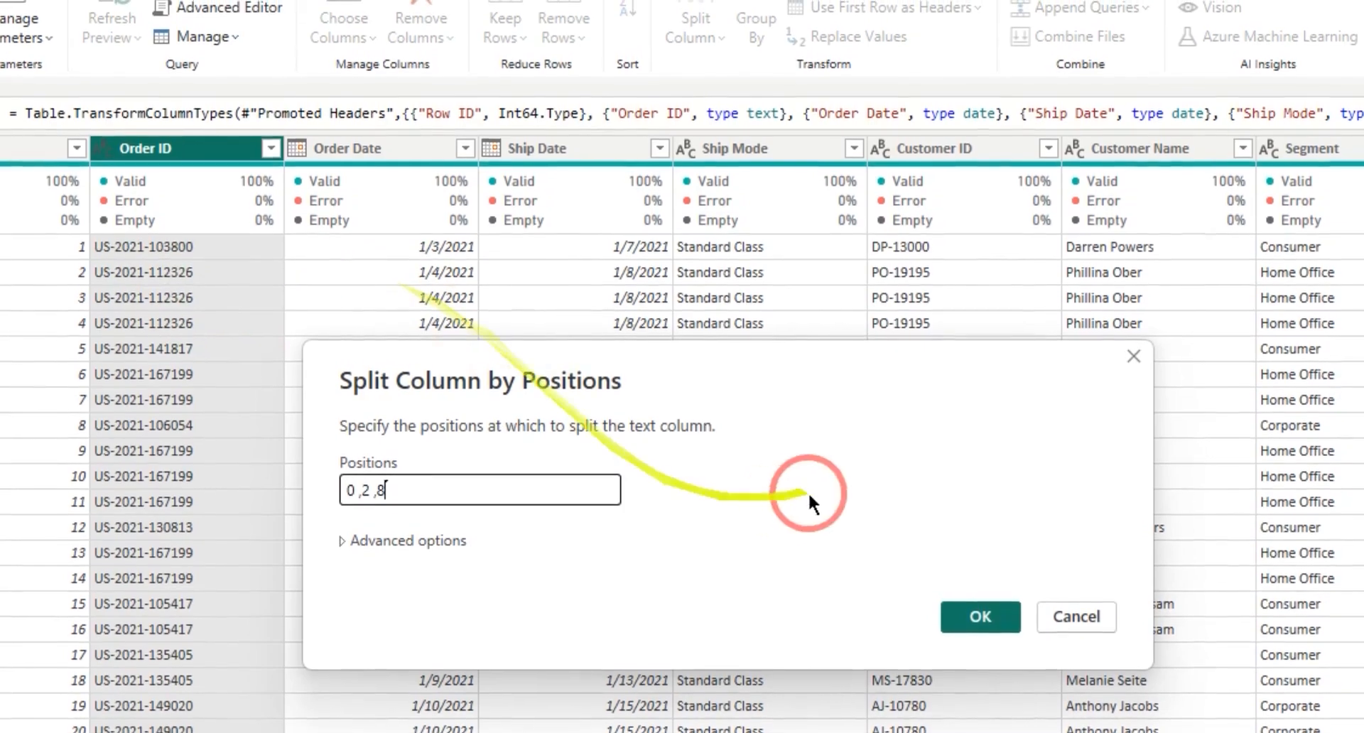
left_click(985, 619)
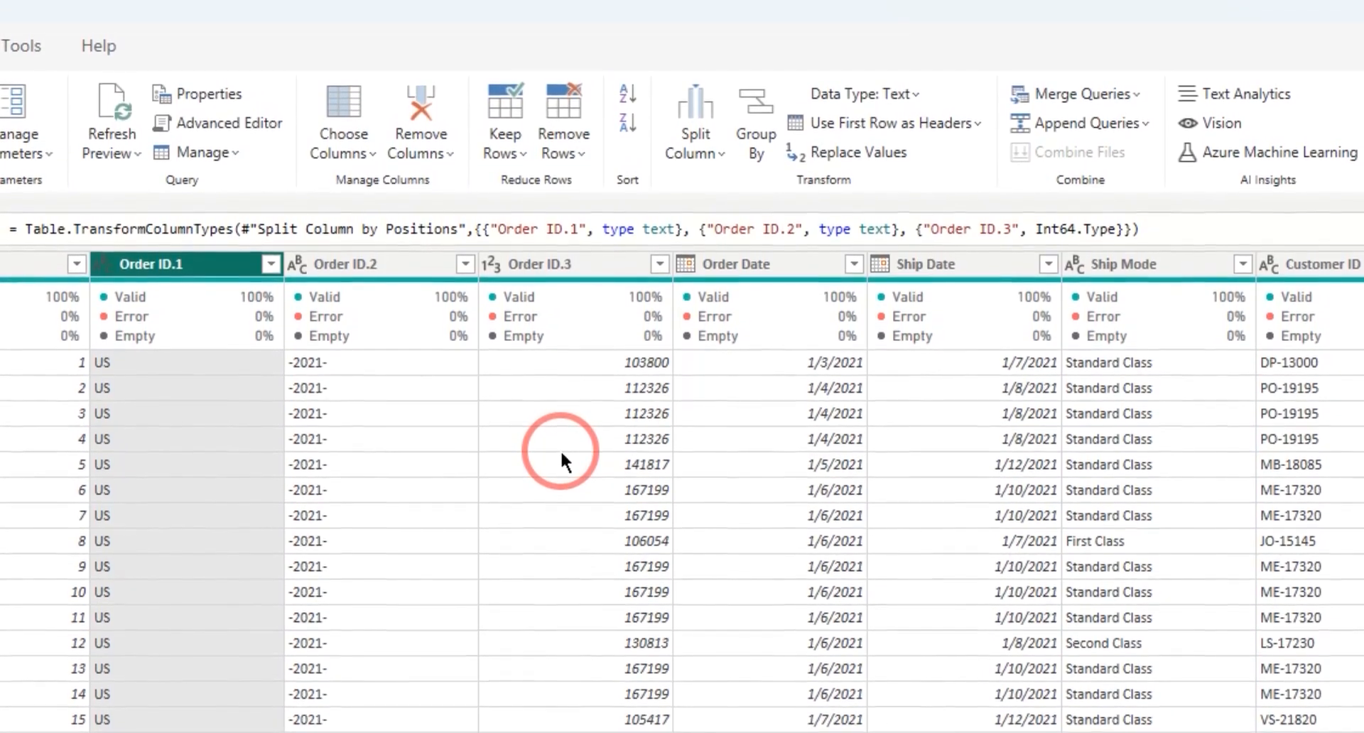
- Remove the type change and the split by positions to restore the original Order ID column
left_click_drag(564, 447, 1215, 443)
key("Delete")
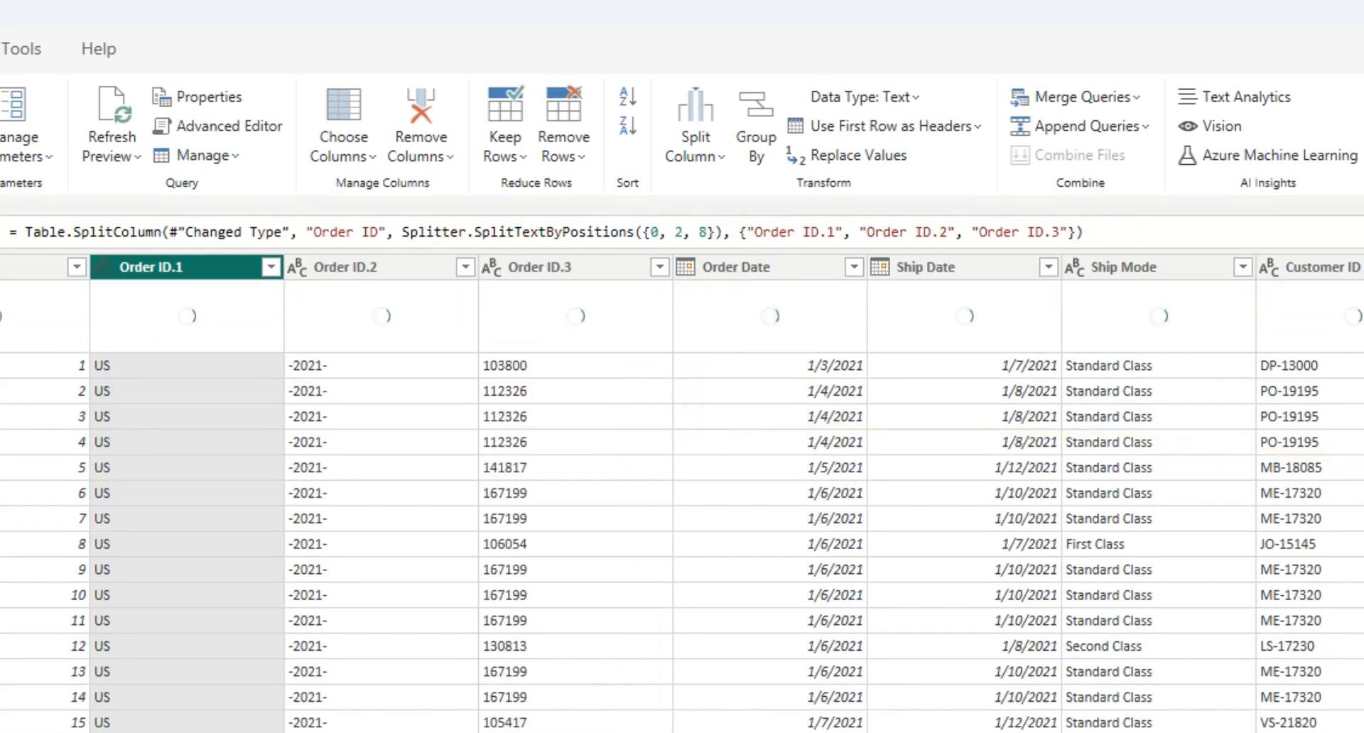
left_click_drag(797, 274, 669, 148)
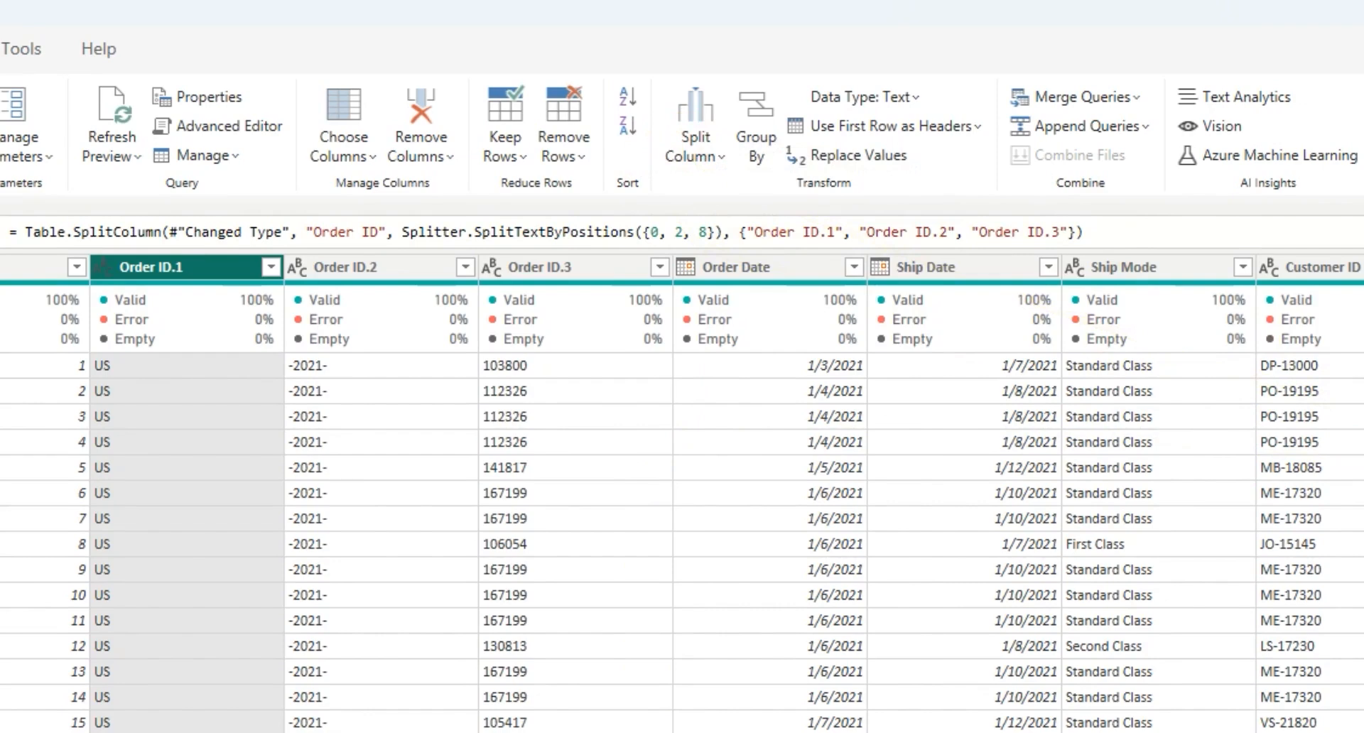
key("Delete")
- Try splitting the Customer ID column by digit to non-digit, check the resulting second column, and remove that split again
left_click(716, 162)
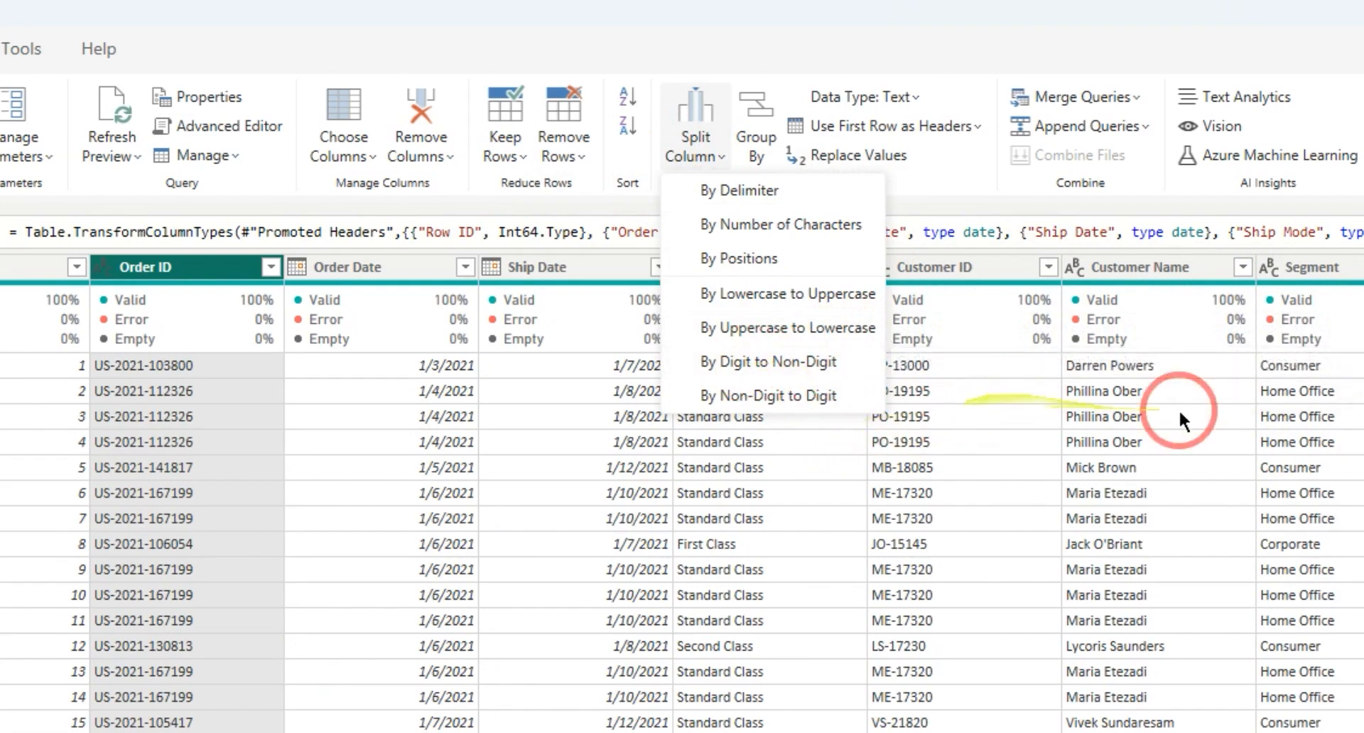
left_click(959, 270)
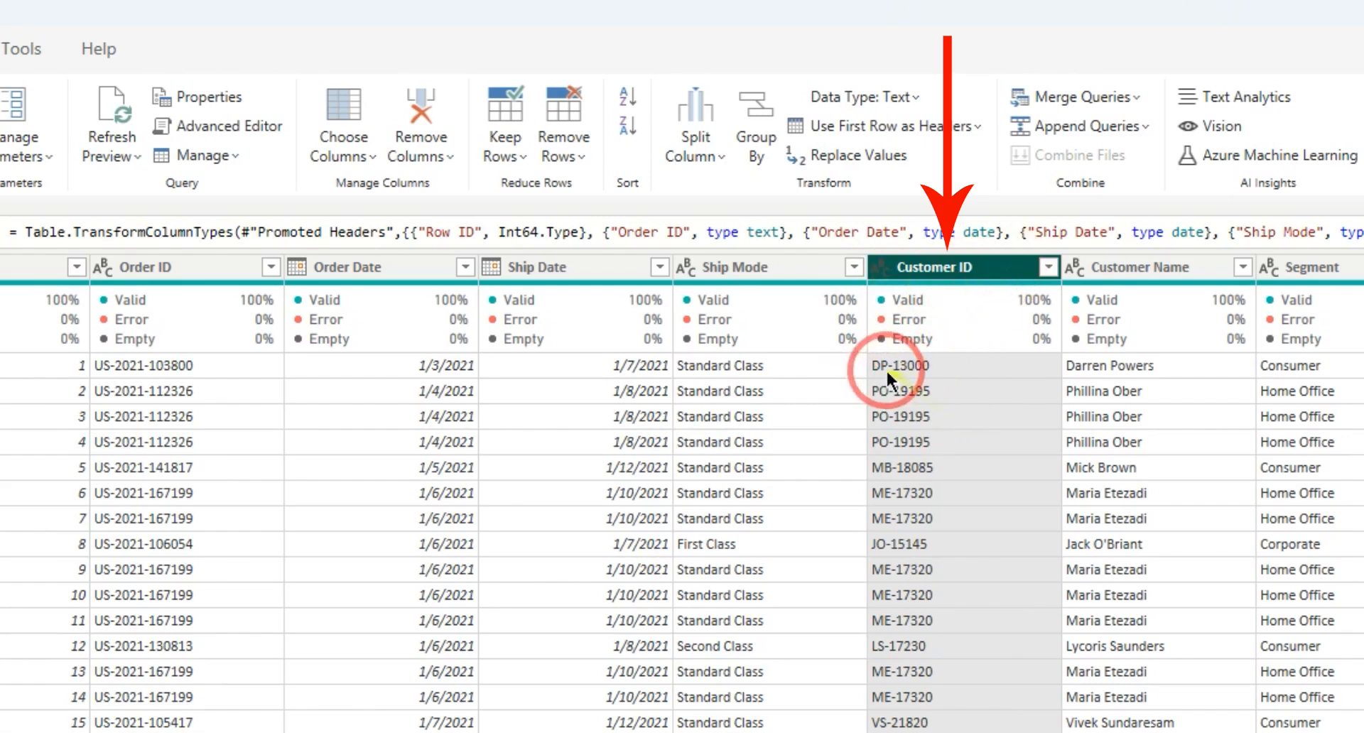
left_click(713, 142)
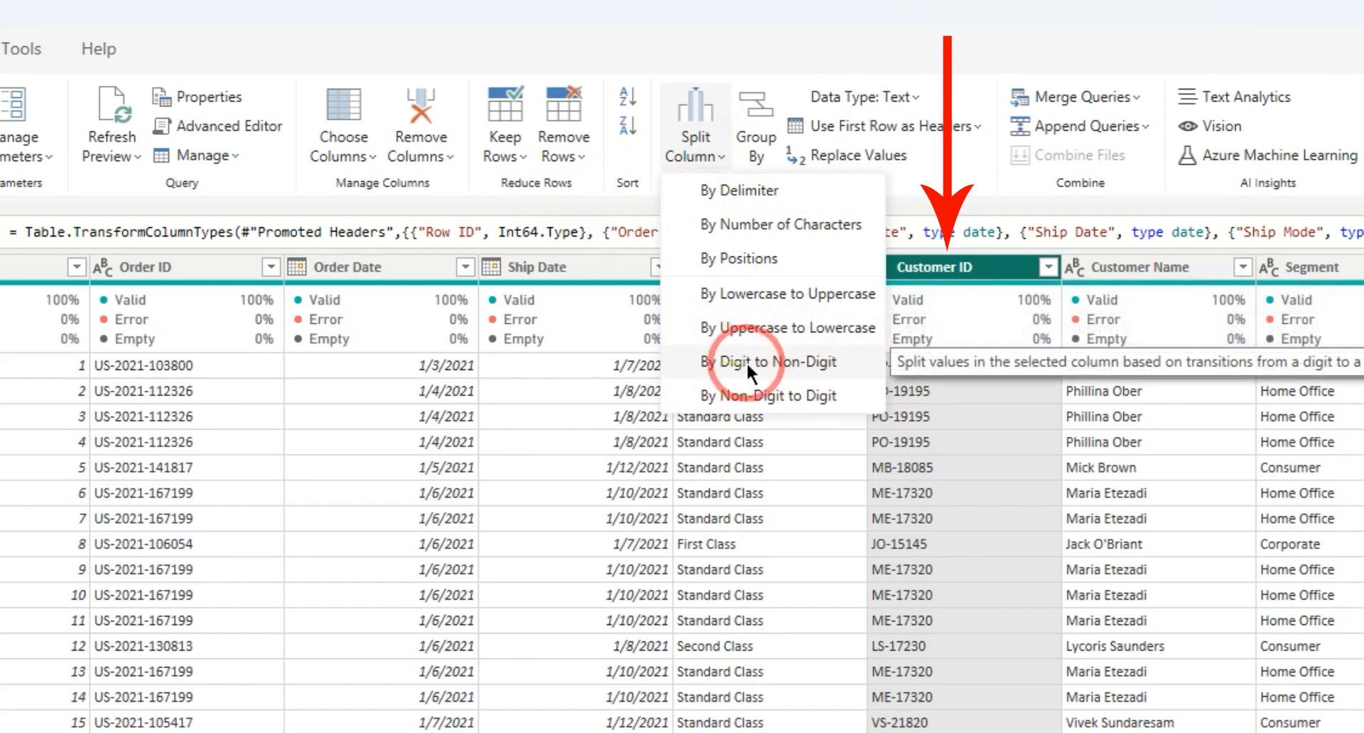
left_click(802, 363)
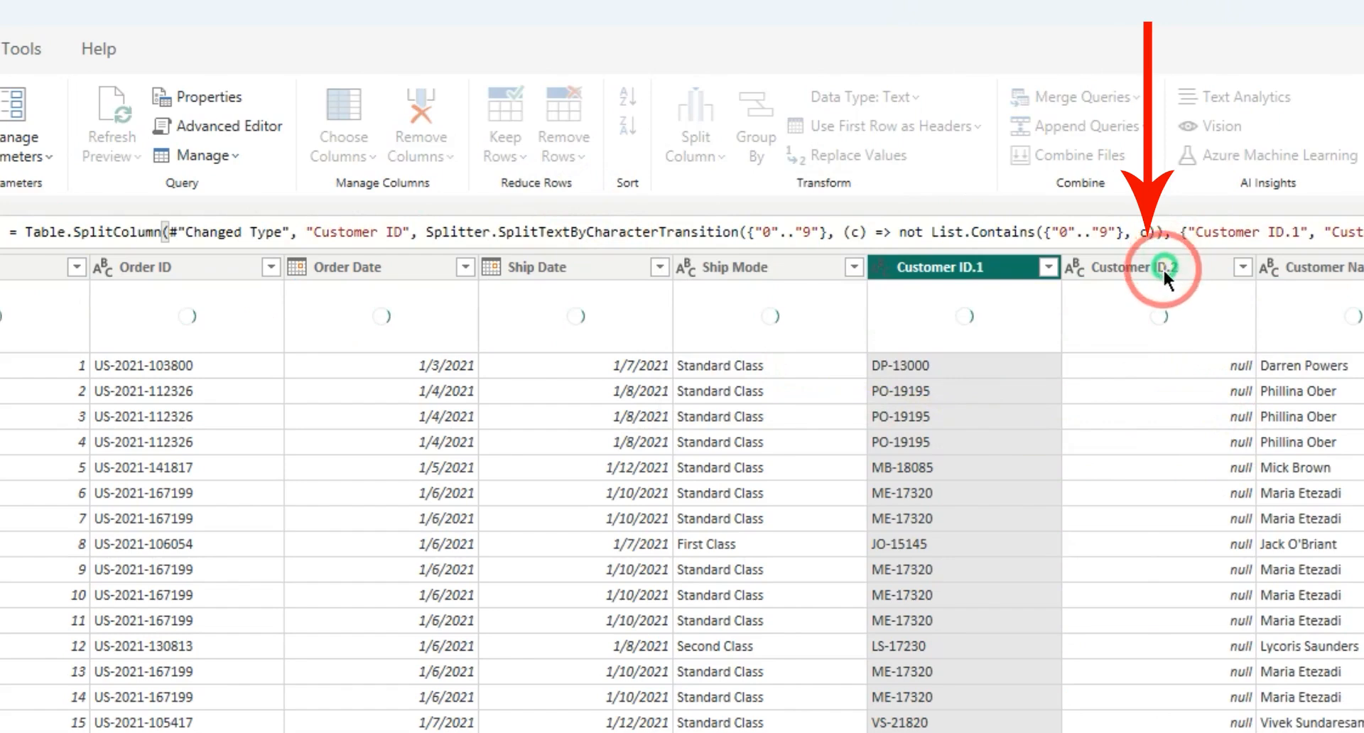
left_click(1141, 261)
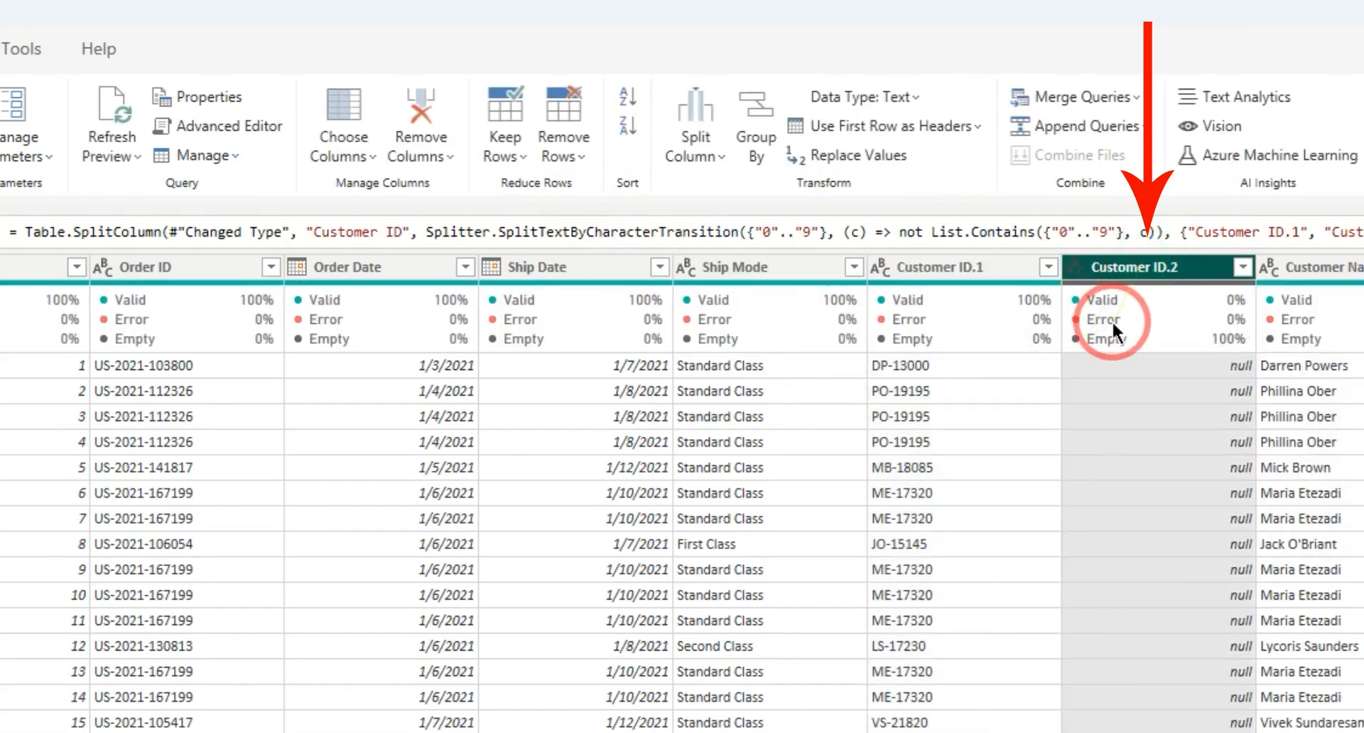
mouse_move(1113, 325)
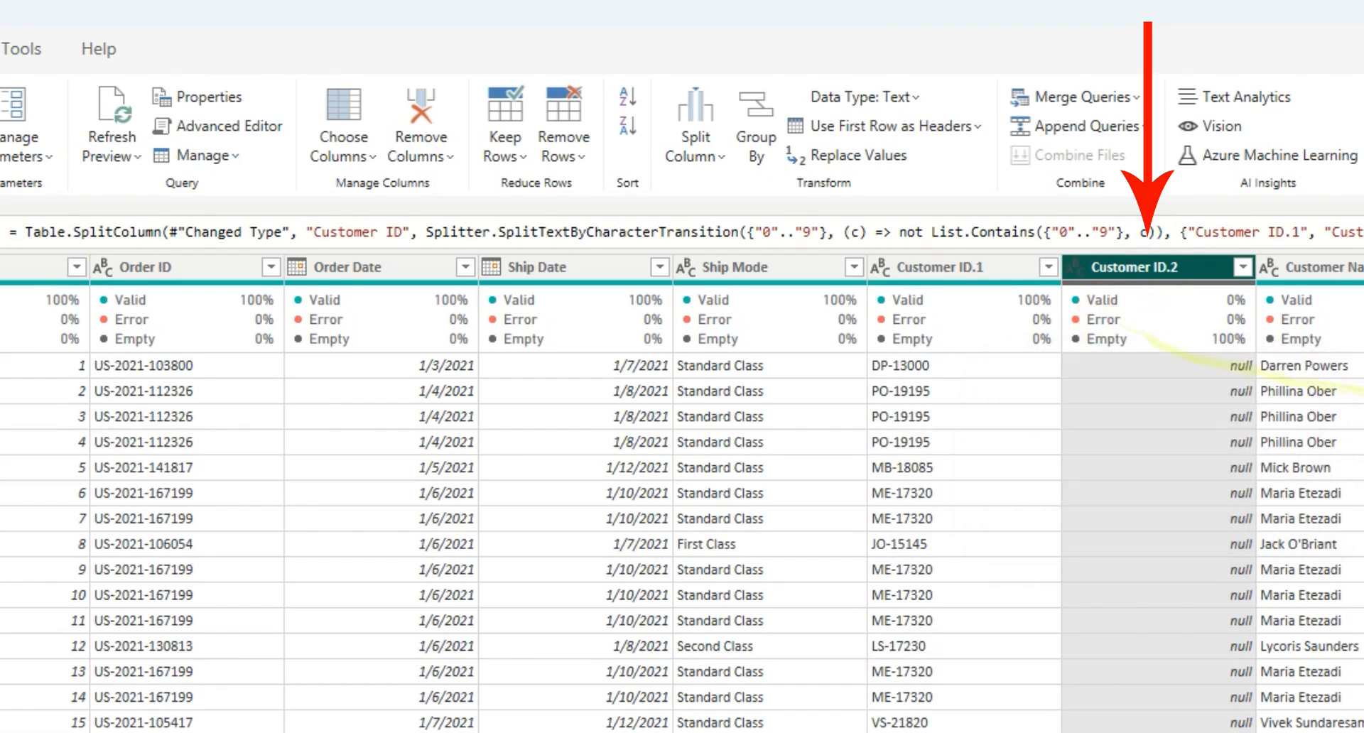
left_click(1363, 420)
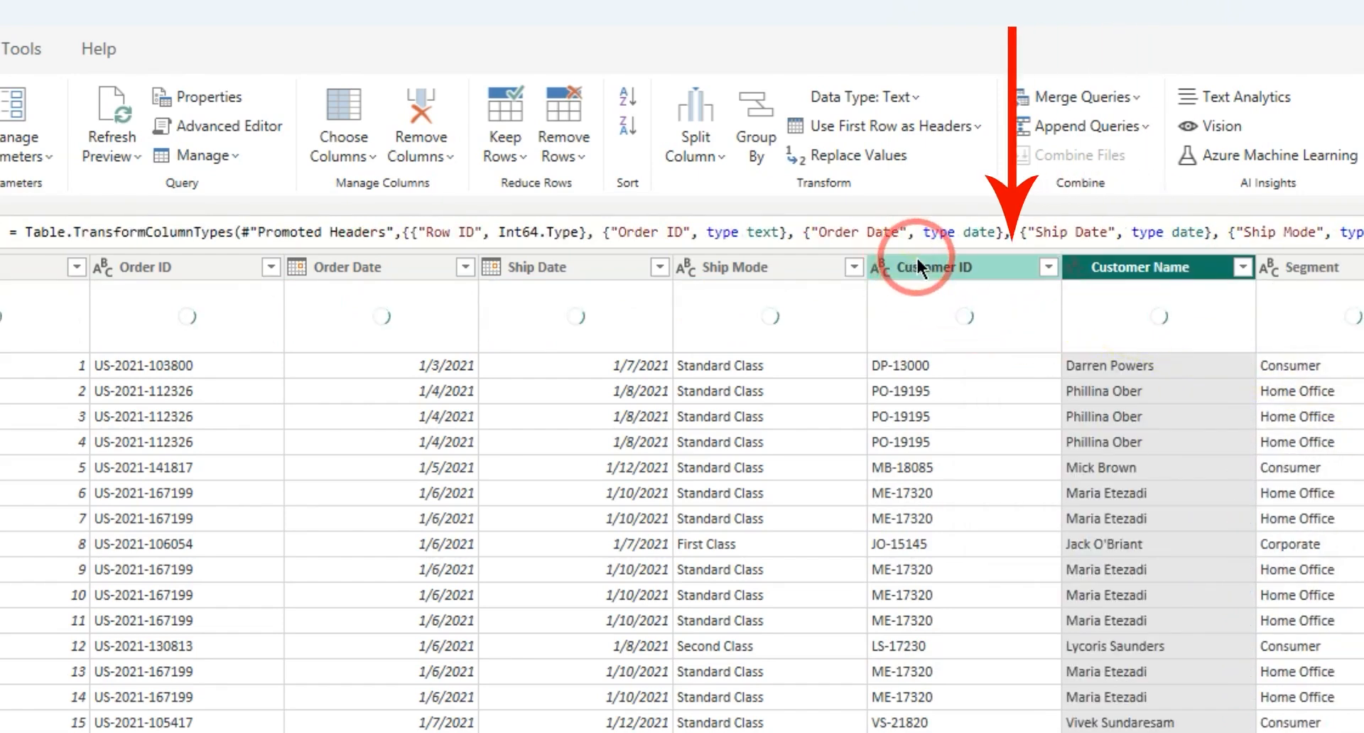
- Split the Customer ID column by non-digit to digit
left_click(918, 263)
left_click(705, 157)
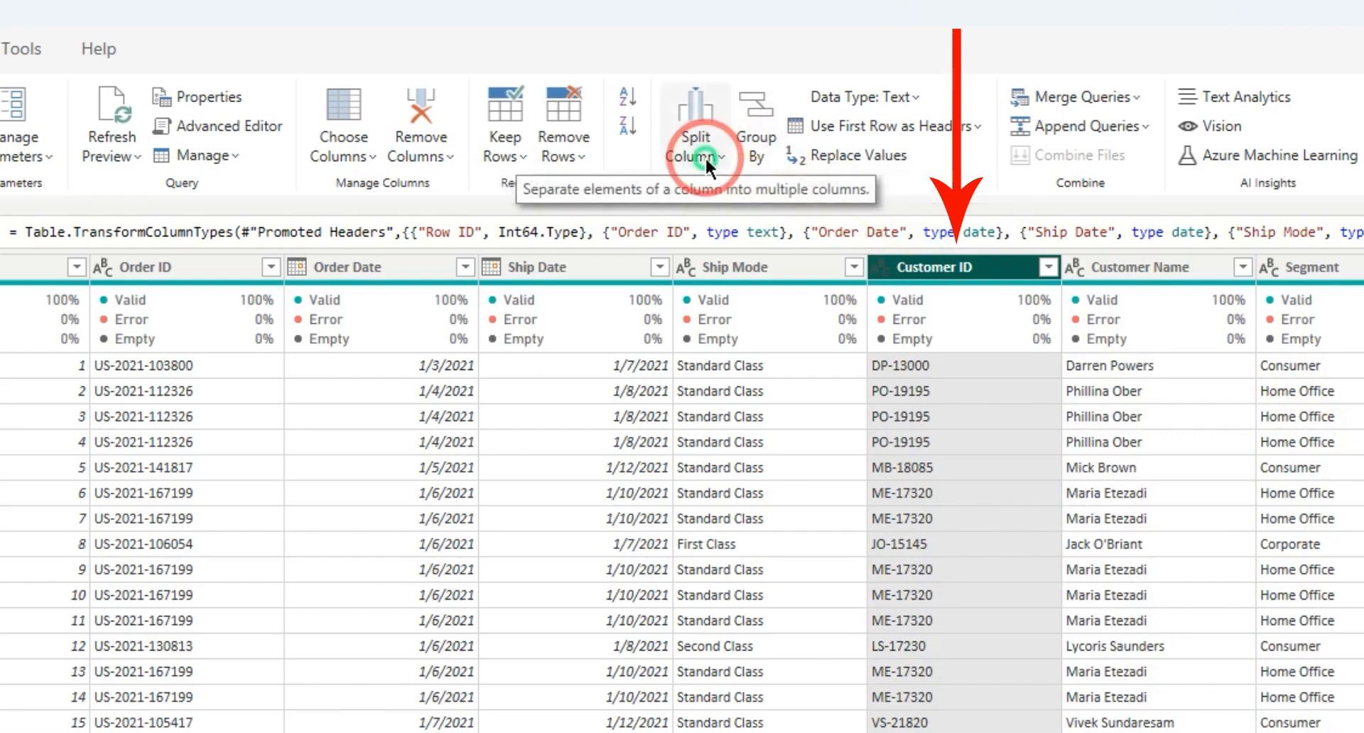
left_click(748, 393)
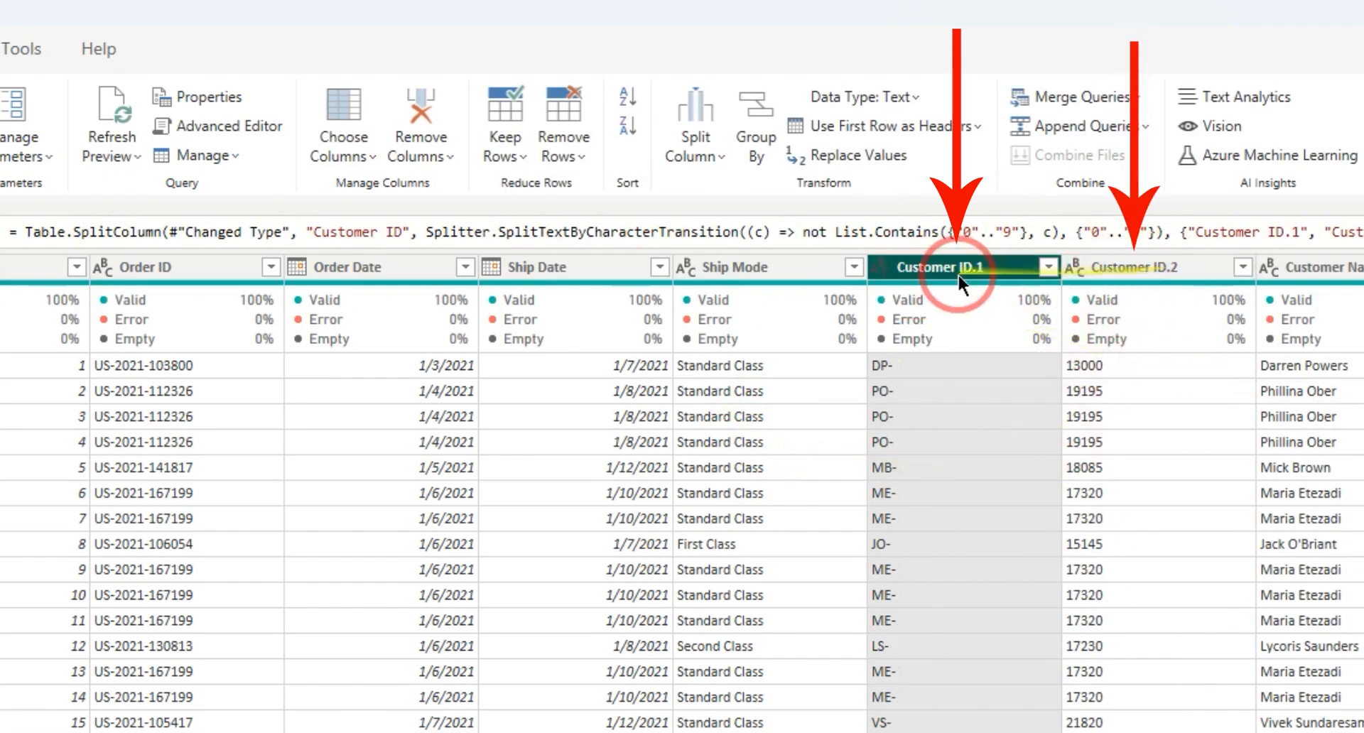
mouse_move(996, 295)
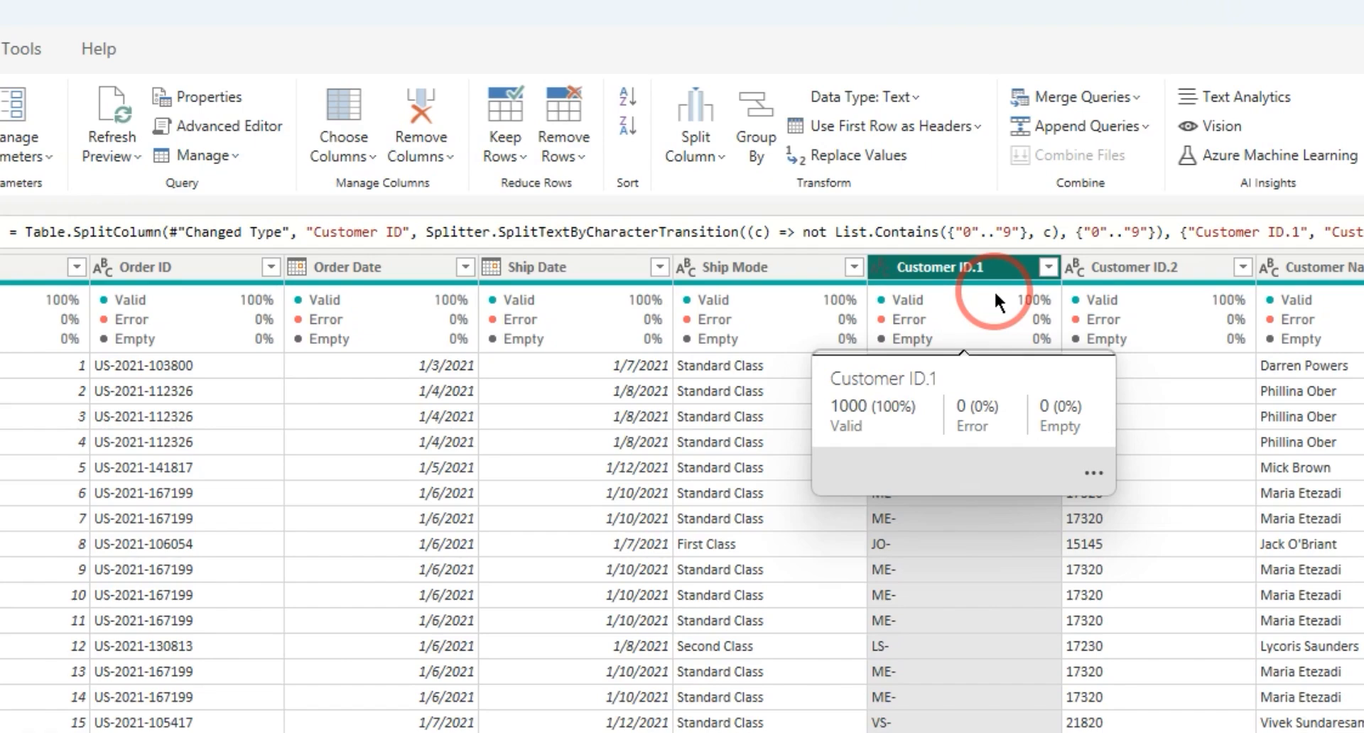
mouse_move(1075, 346)
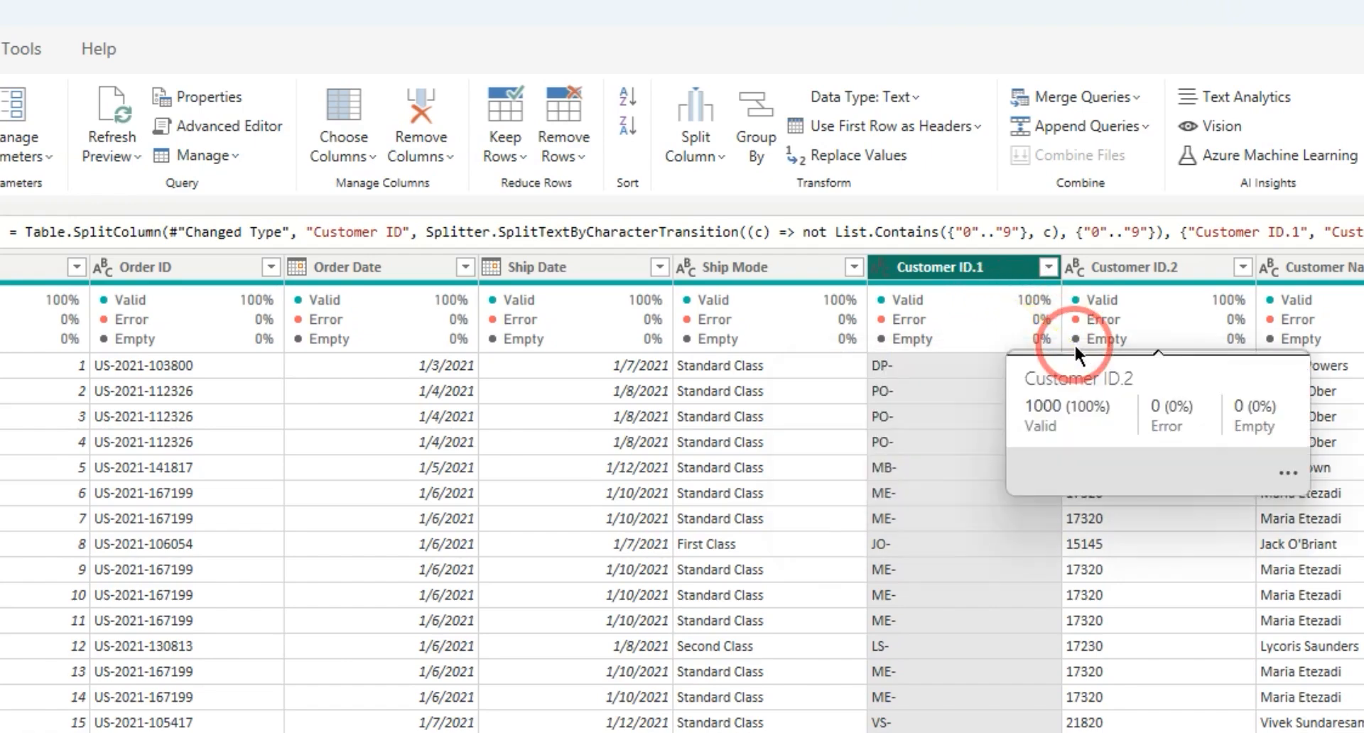